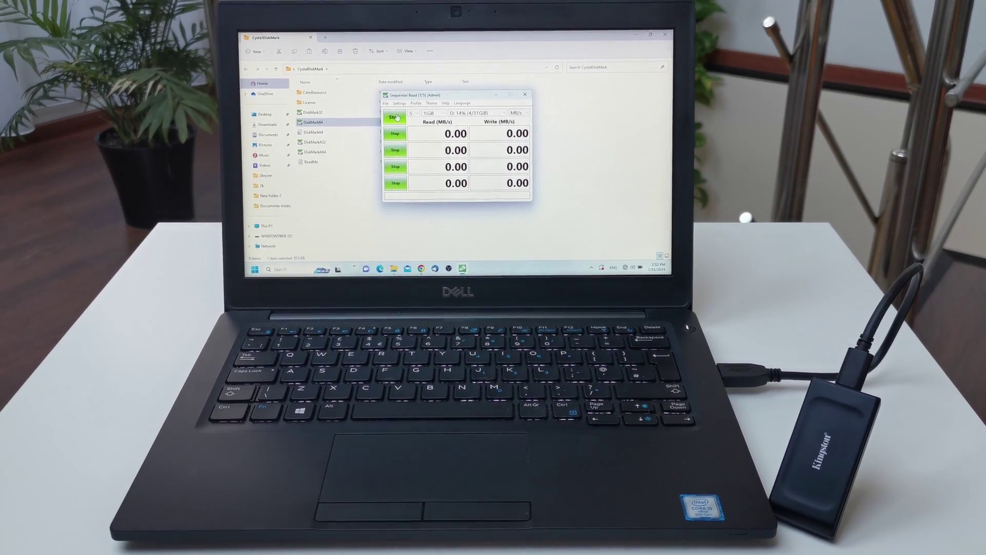
Start the 5-pass 1GiB read/write benchmark on drive D in CrystalDiskMark.
{"action": "left_click", "coordinate": [353, 190]}
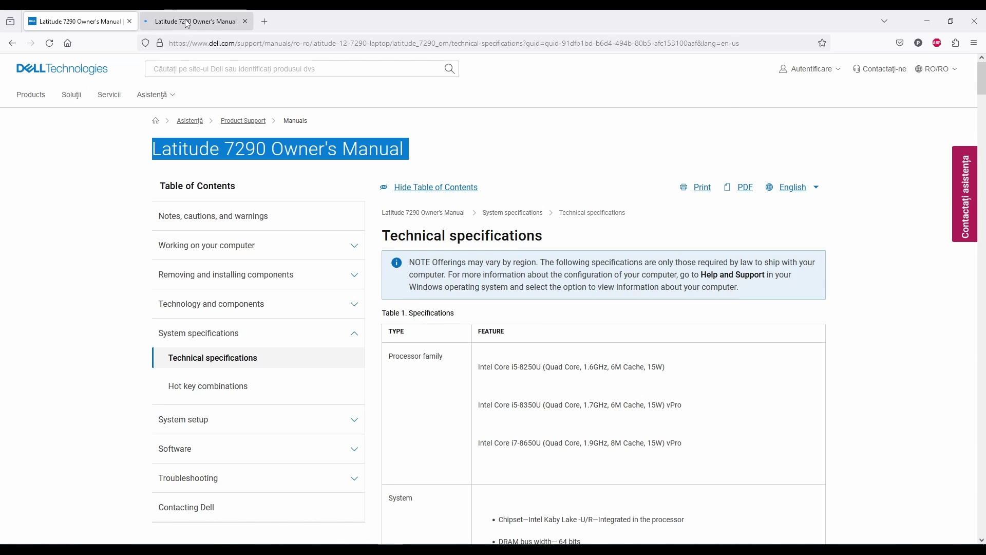
Highlight the '2 x USB 3.1 Gen1' ports line in the Latitude 7290 manual PDF, then deselect it.
{"action": "left_click", "coordinate": [185, 21]}
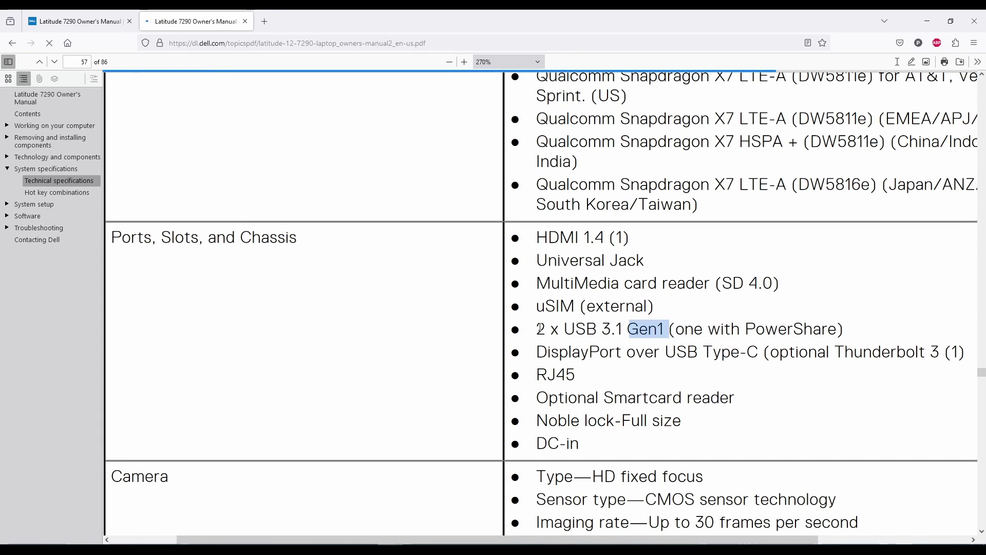
{"action": "left_click_drag", "start_coordinate": [534, 330], "coordinate": [658, 331]}
{"action": "left_click", "coordinate": [662, 329]}
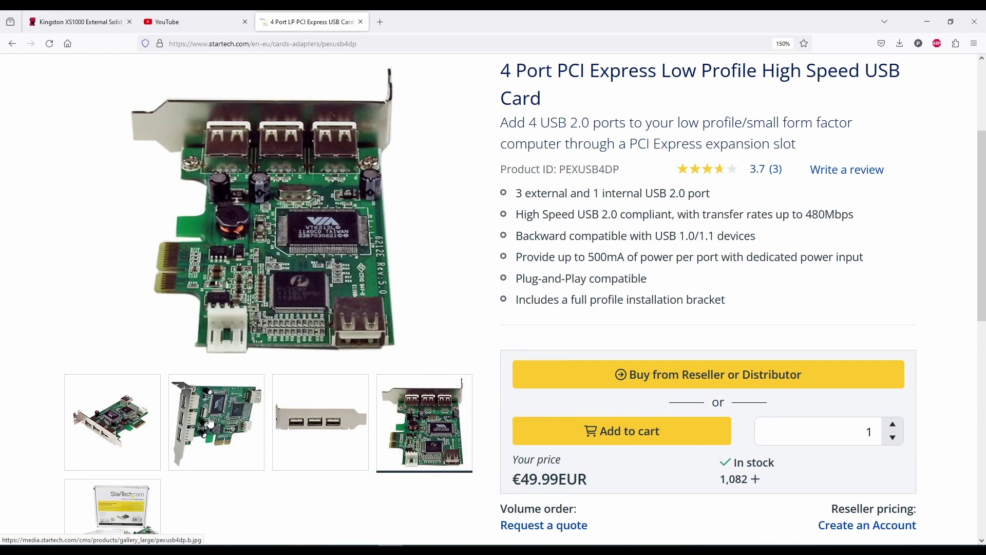
View the 2nd, 3rd and 4th PEXUSB4DP gallery photos, magnify the VIA VT6212L chip, and open the enlarged viewer.
{"action": "left_click", "coordinate": [211, 422]}
{"action": "left_click", "coordinate": [300, 422]}
{"action": "left_click", "coordinate": [439, 429]}
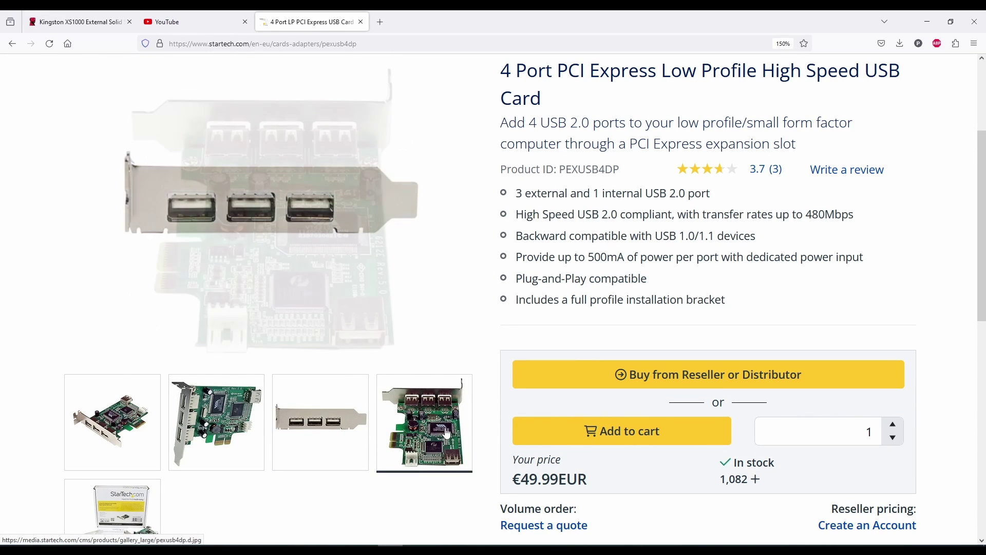
{"action": "mouse_move", "coordinate": [358, 255]}
{"action": "scroll", "coordinate": [359, 255], "scroll_direction": "up", "scroll_amount": 5}
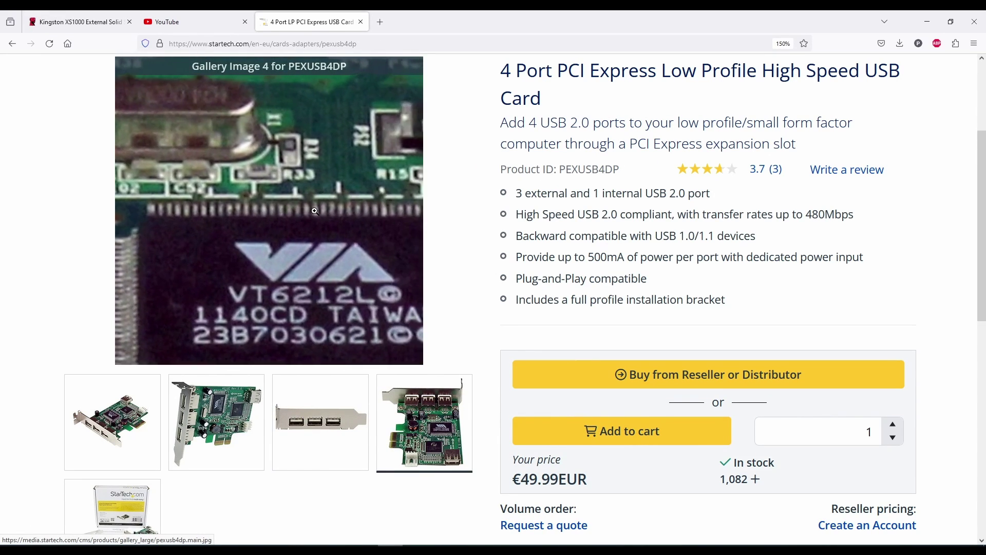
{"action": "left_click", "coordinate": [320, 218]}
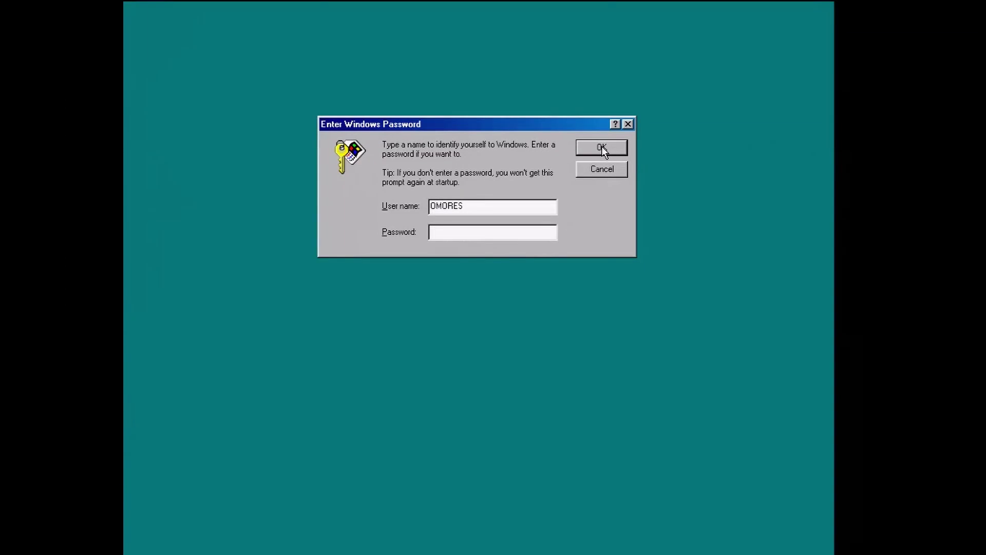
Confirm the Windows password prompt, reposition the My Computer and Welcome windows, and close Welcome.
{"action": "left_click", "coordinate": [602, 147]}
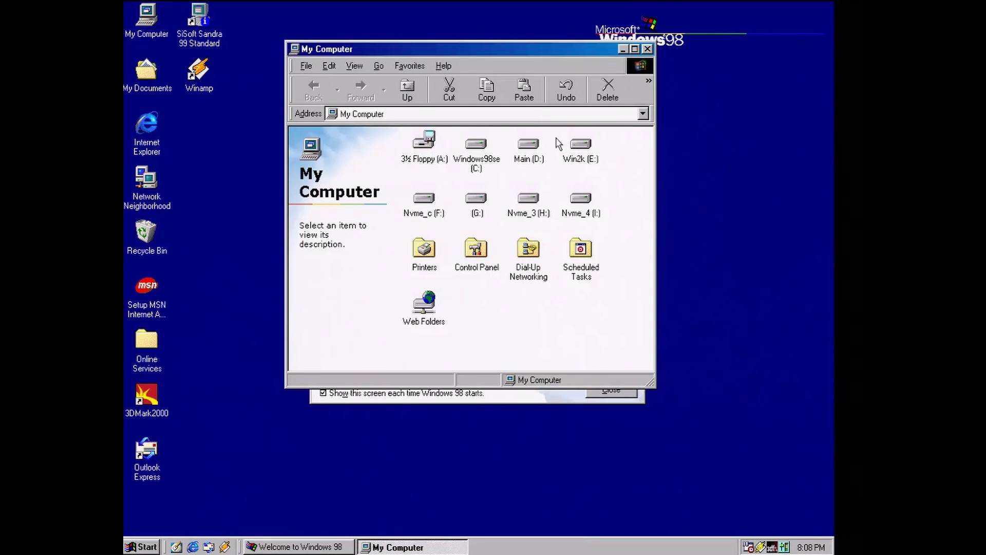
{"action": "left_click_drag", "start_coordinate": [473, 50], "coordinate": [643, 91]}
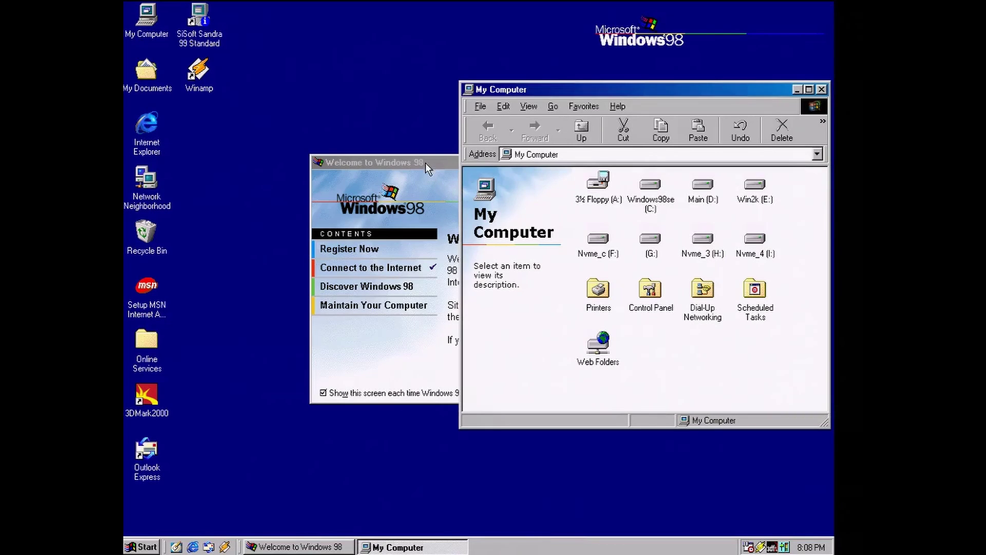
{"action": "left_click_drag", "start_coordinate": [426, 162], "coordinate": [334, 162]}
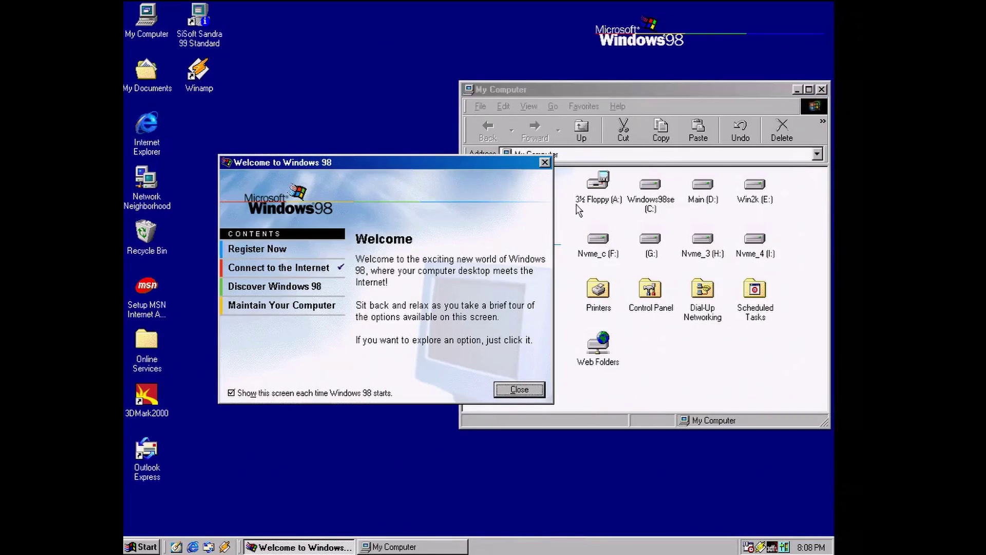
{"action": "left_click", "coordinate": [540, 391]}
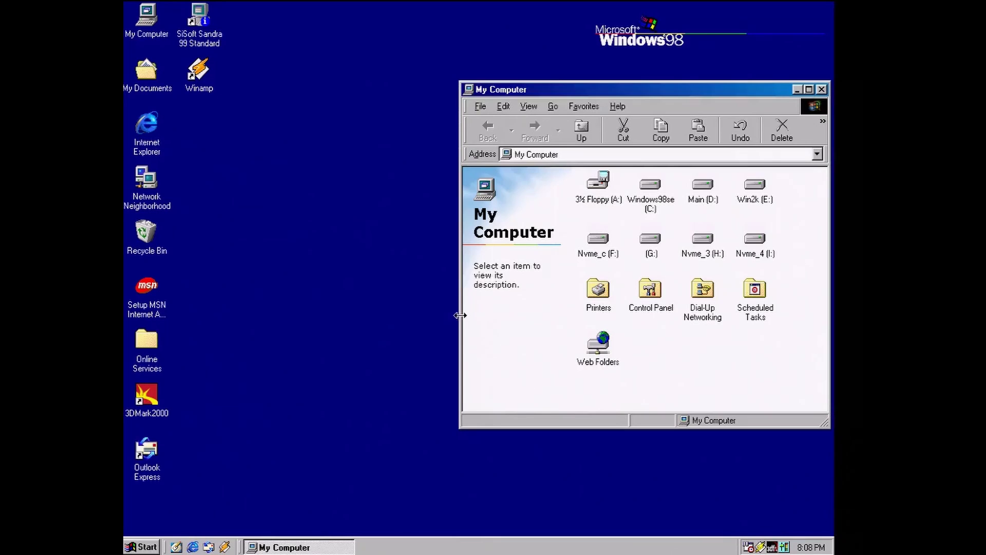
Launch SiSoft Sandra 99, dismiss Tip of the Day, and open the Drives Information module.
{"action": "double_click", "coordinate": [202, 29]}
{"action": "left_click", "coordinate": [755, 432]}
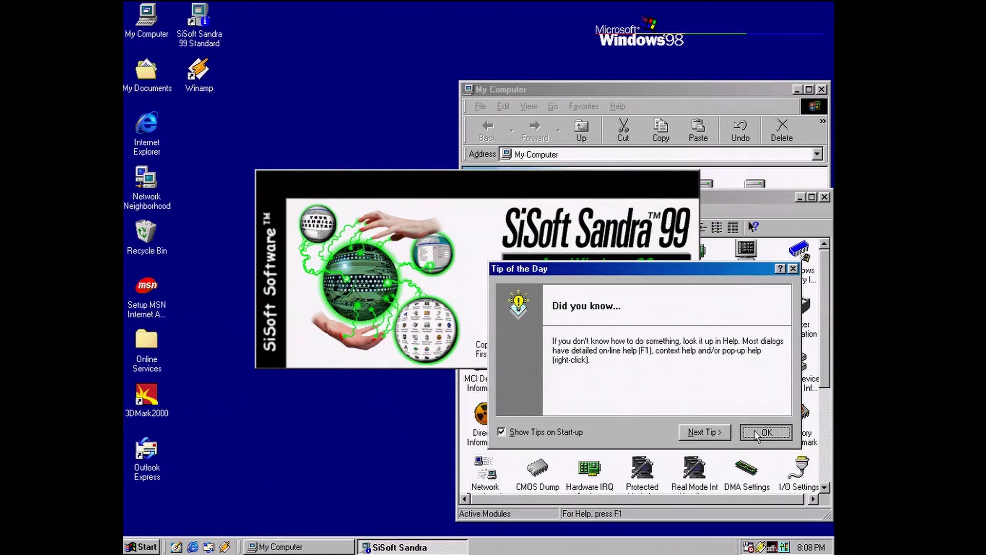
{"action": "left_click_drag", "start_coordinate": [619, 204], "coordinate": [378, 168]}
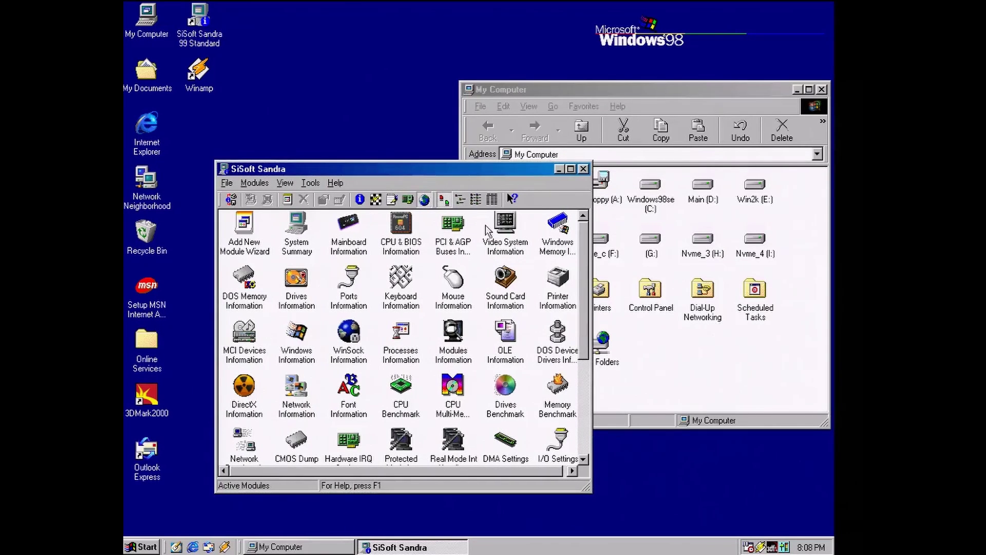
{"action": "double_click", "coordinate": [290, 280]}
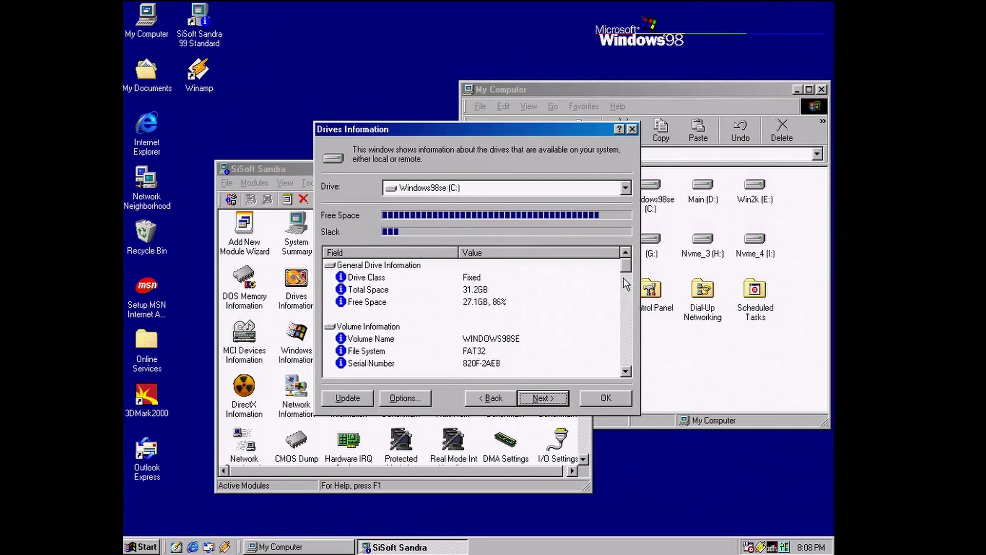
Scroll the drive details to show C: WINDOWS98SE as FAT32, 31.2GB total, 27.1GB free.
{"action": "left_click", "coordinate": [627, 372]}
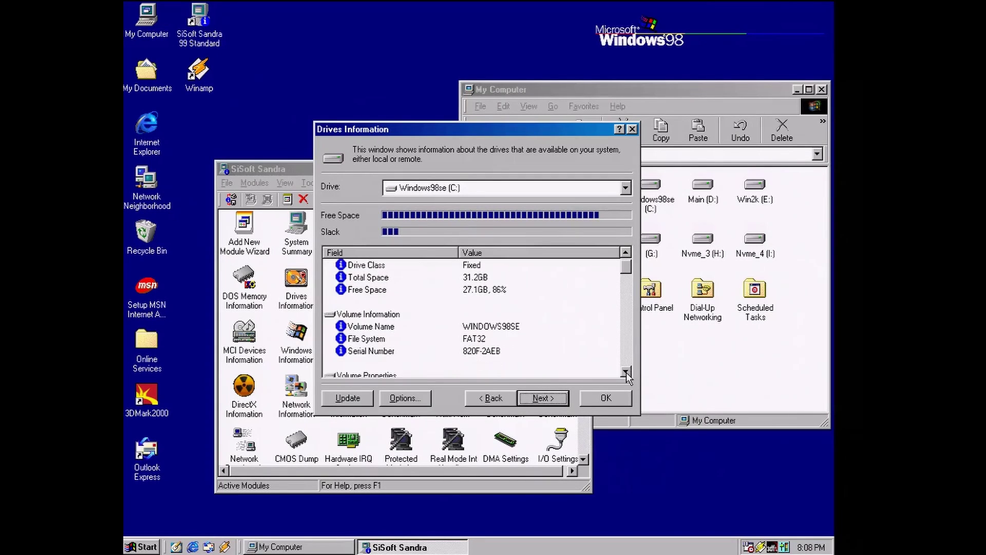
{"action": "left_click", "coordinate": [627, 372]}
{"action": "left_click", "coordinate": [627, 372]}
{"action": "left_click", "coordinate": [627, 372]}
{"action": "left_click", "coordinate": [627, 372]}
{"action": "left_click", "coordinate": [627, 372]}
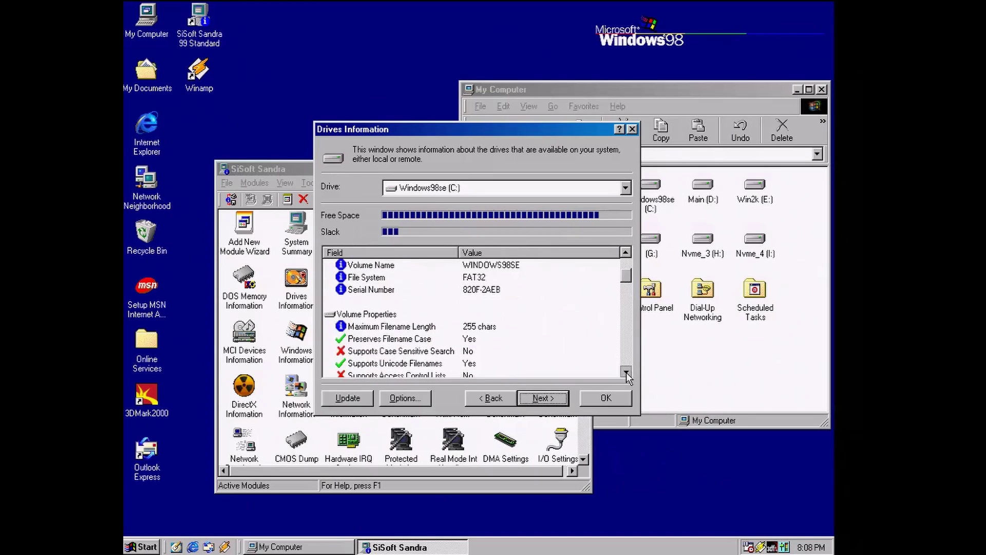
{"action": "left_click", "coordinate": [626, 372]}
{"action": "left_click", "coordinate": [627, 372]}
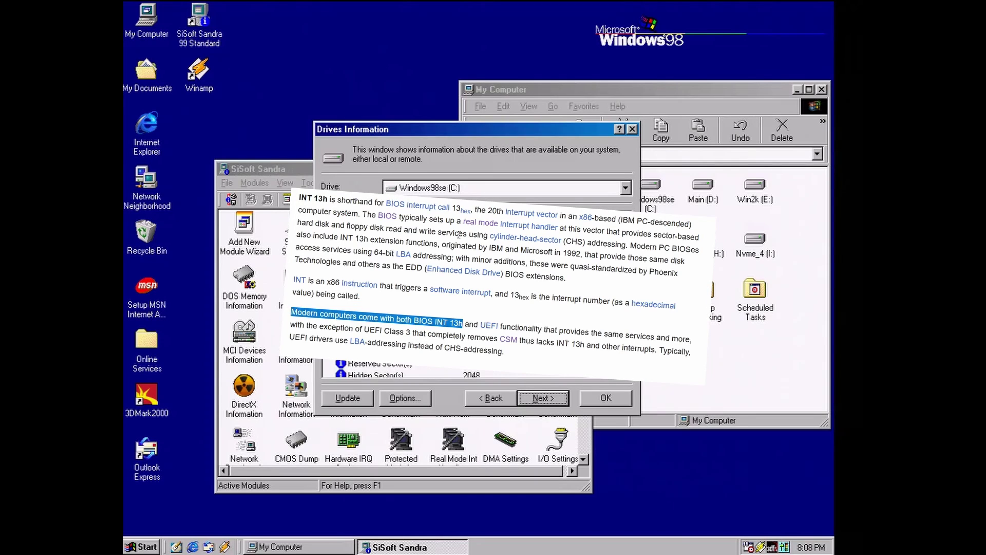
{"action": "left_click", "coordinate": [627, 372]}
{"action": "left_click", "coordinate": [626, 372]}
{"action": "mouse_move", "coordinate": [629, 328]}
{"action": "left_mouse_down"}
{"action": "mouse_move", "coordinate": [633, 362]}
{"action": "mouse_move", "coordinate": [630, 343]}
{"action": "left_mouse_up"}
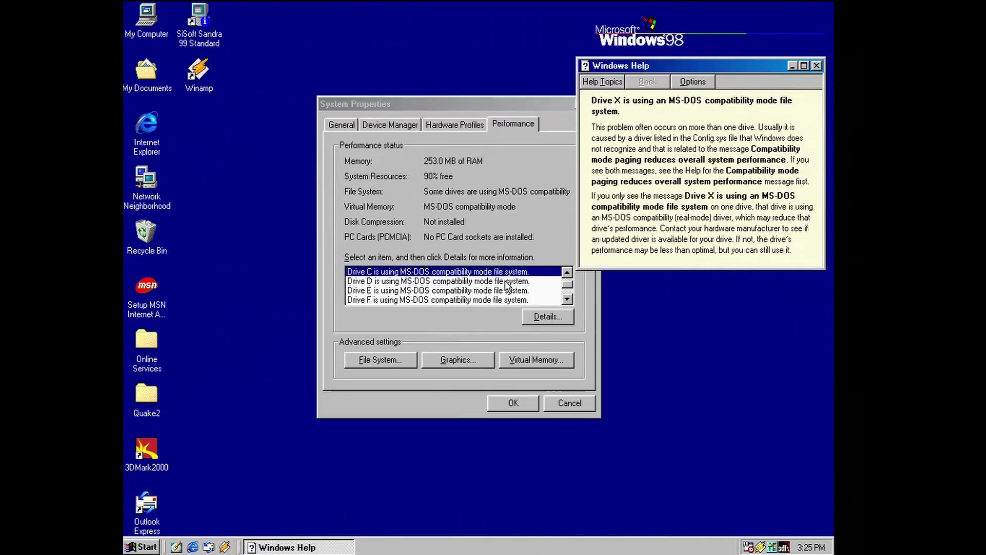
Step through the MS-DOS compatibility-mode warnings from Drive D down to Drive I.
{"action": "left_click", "coordinate": [508, 282]}
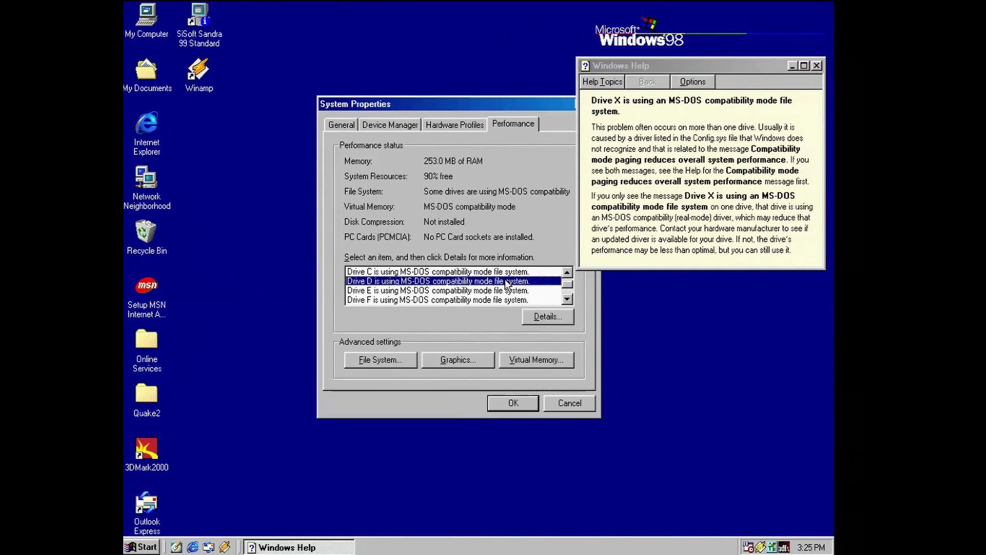
{"action": "key", "text": "Down"}
{"action": "key", "text": "Down"}
{"action": "key", "text": "Down"}
{"action": "key", "text": "Down"}
{"action": "key", "text": "Down"}
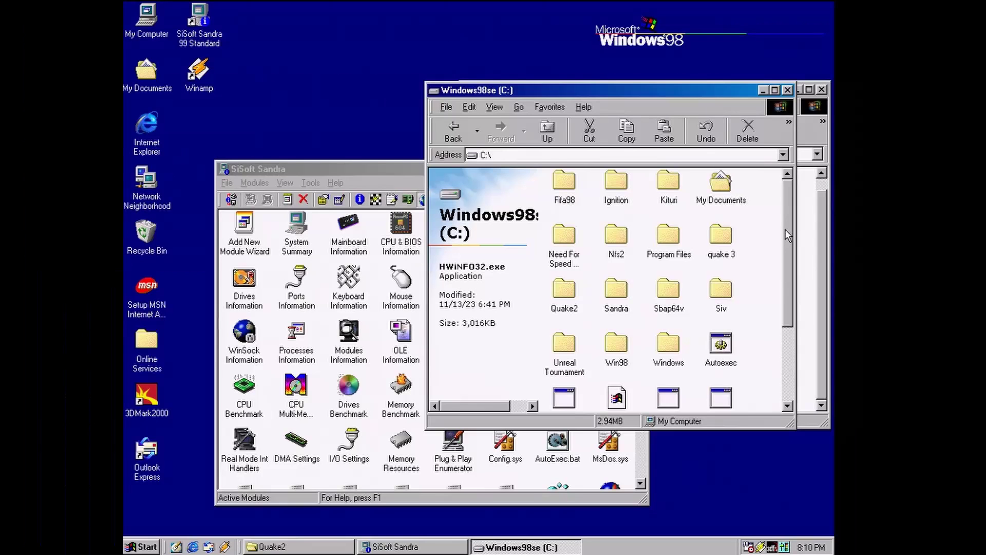
Select the Ignition and Fifa98 folders, then run Sandra's CPU Benchmark (21939 MIPS, 5814 MFLOPS).
{"action": "left_click", "coordinate": [622, 187]}
{"action": "left_click", "coordinate": [565, 189]}
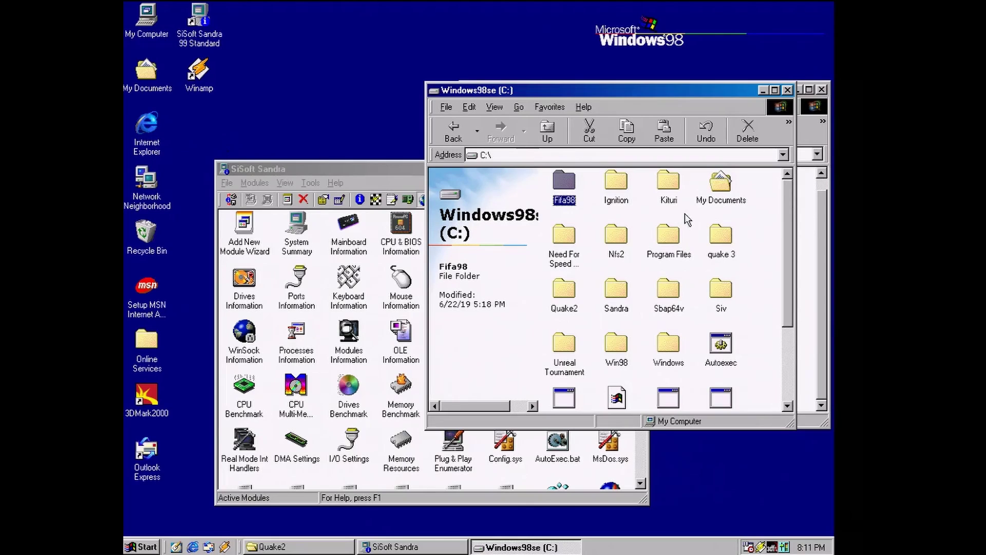
{"action": "left_click", "coordinate": [372, 168]}
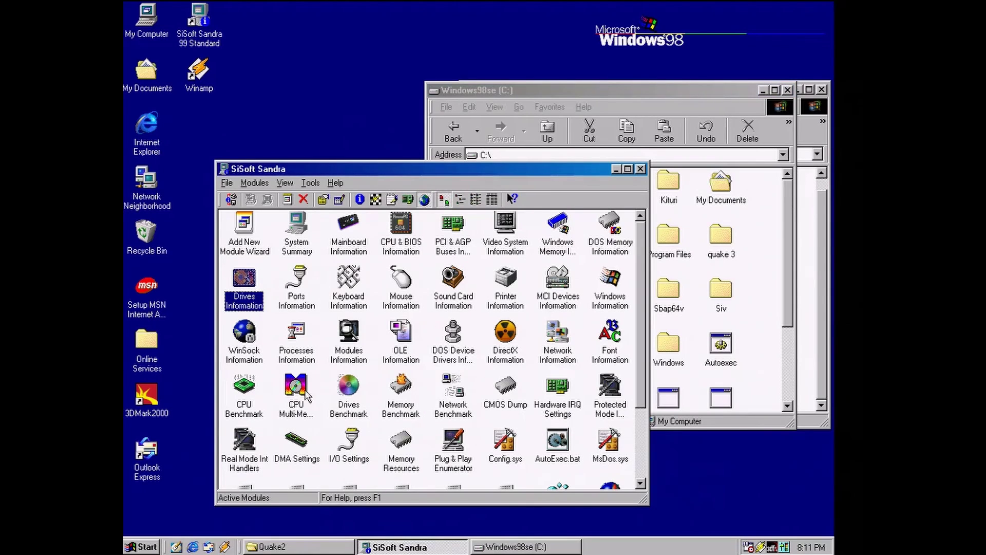
{"action": "double_click", "coordinate": [244, 397]}
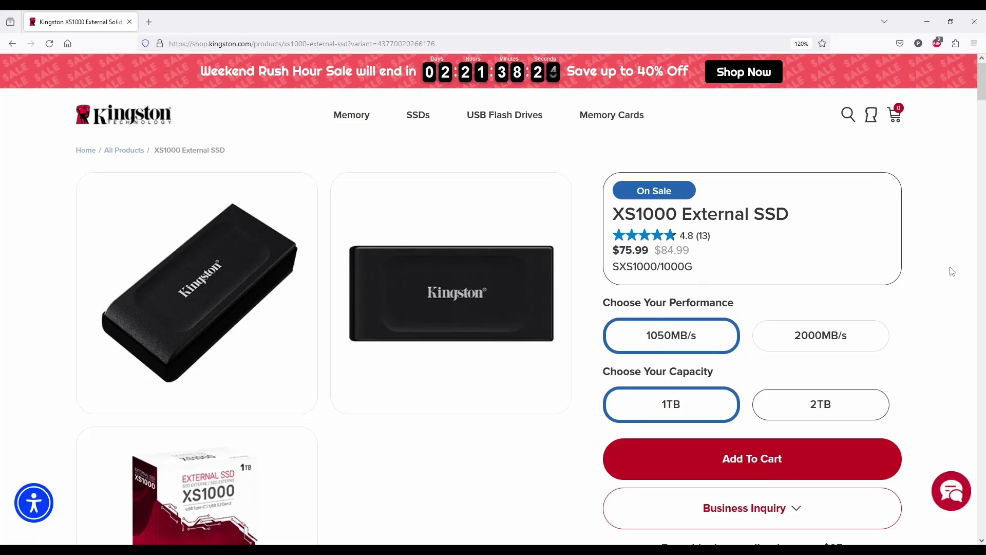
Expand the XS1000 Product Description and scroll down to Technical Specifications.
{"action": "left_click_drag", "start_coordinate": [982, 95], "coordinate": [982, 123]}
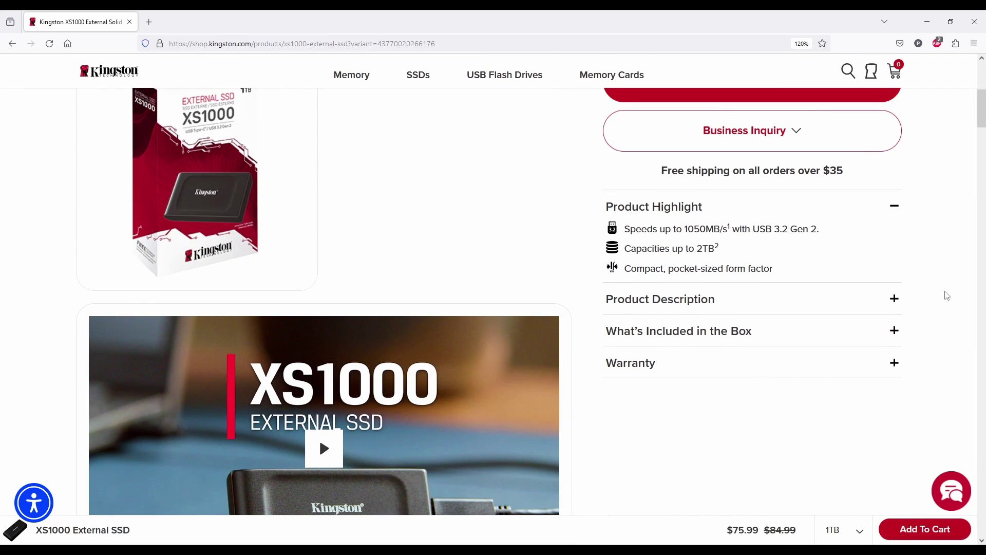
{"action": "left_click", "coordinate": [895, 299]}
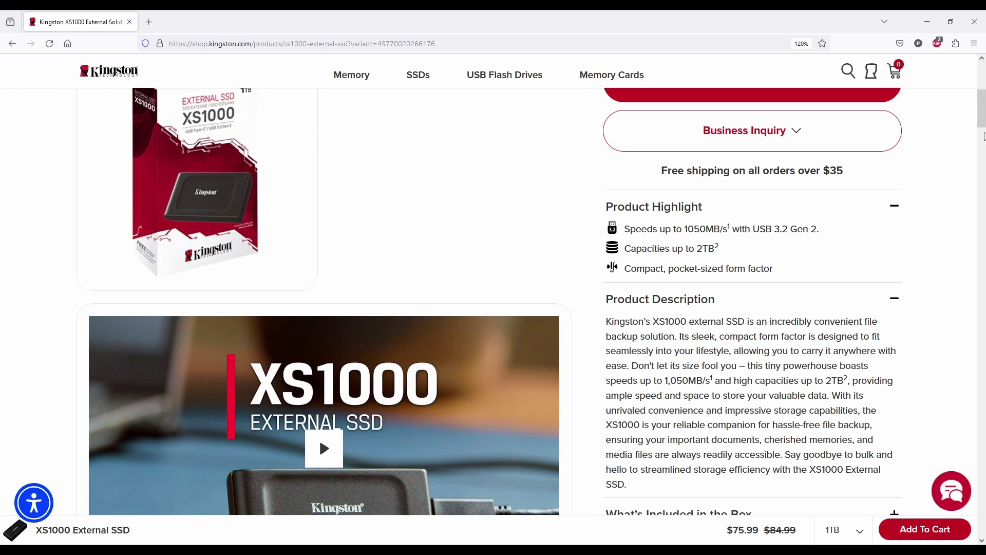
{"action": "left_click_drag", "start_coordinate": [983, 116], "coordinate": [983, 265]}
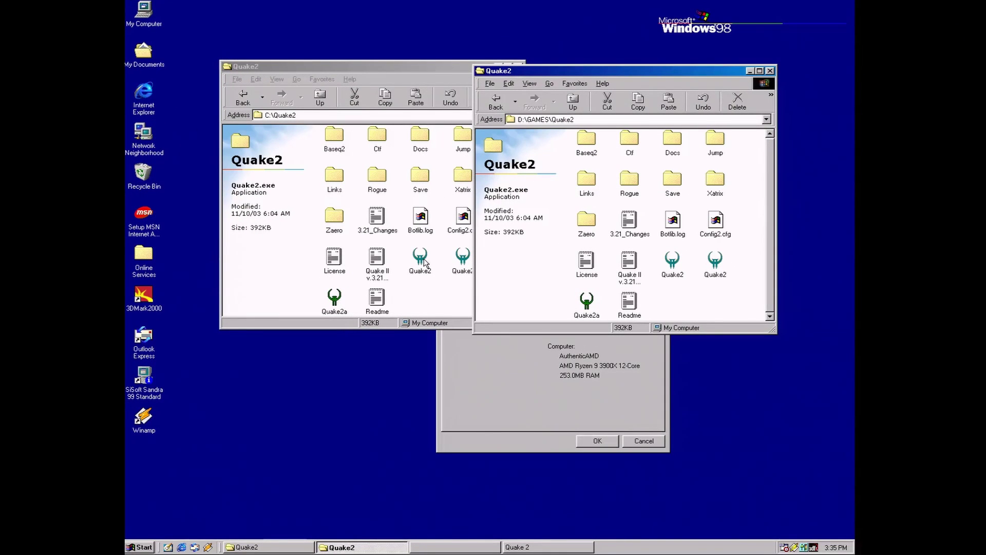
Move the D:\GAMES\Quake2 window aside and launch Quake2 from C:\Quake2.
{"action": "left_click_drag", "start_coordinate": [693, 71], "coordinate": [756, 68]}
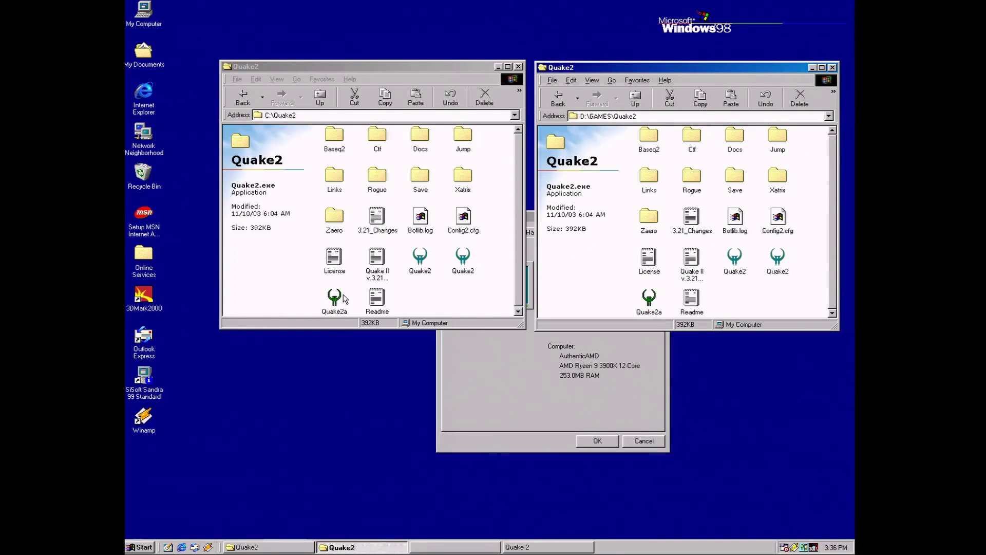
{"action": "left_click", "coordinate": [418, 254]}
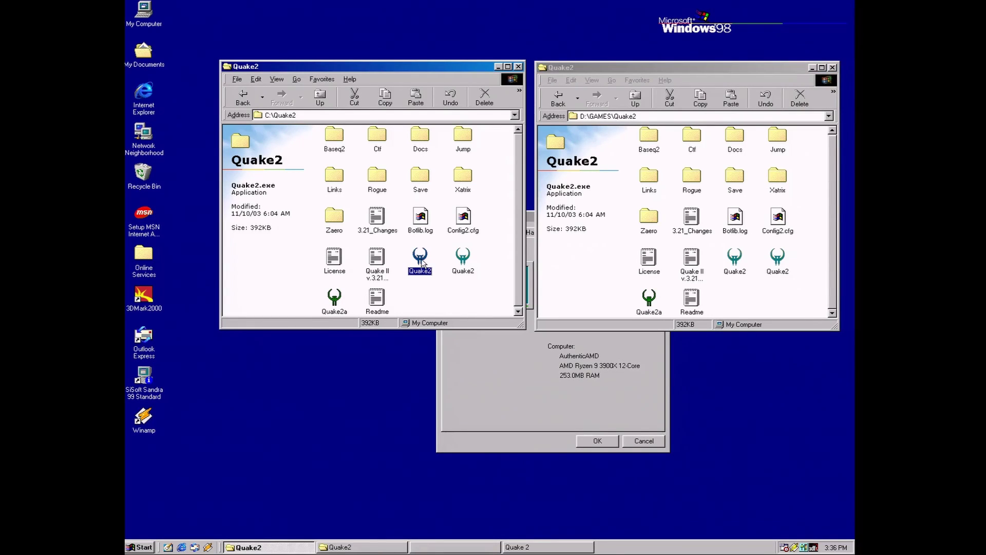
{"action": "key", "text": "Return"}
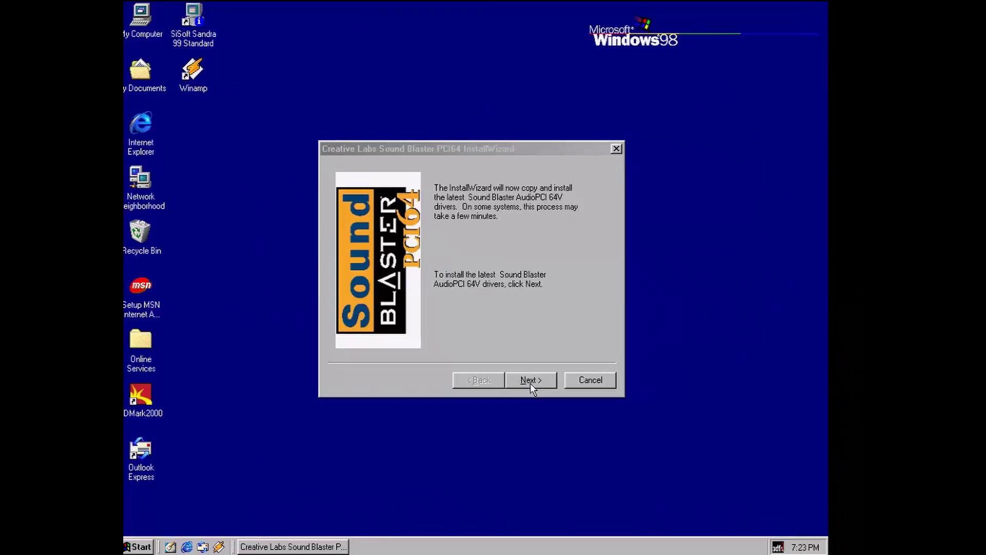
Fight through the first Quake 2 level and collect the Armor Shard.
{"action": "left_click", "coordinate": [532, 381]}
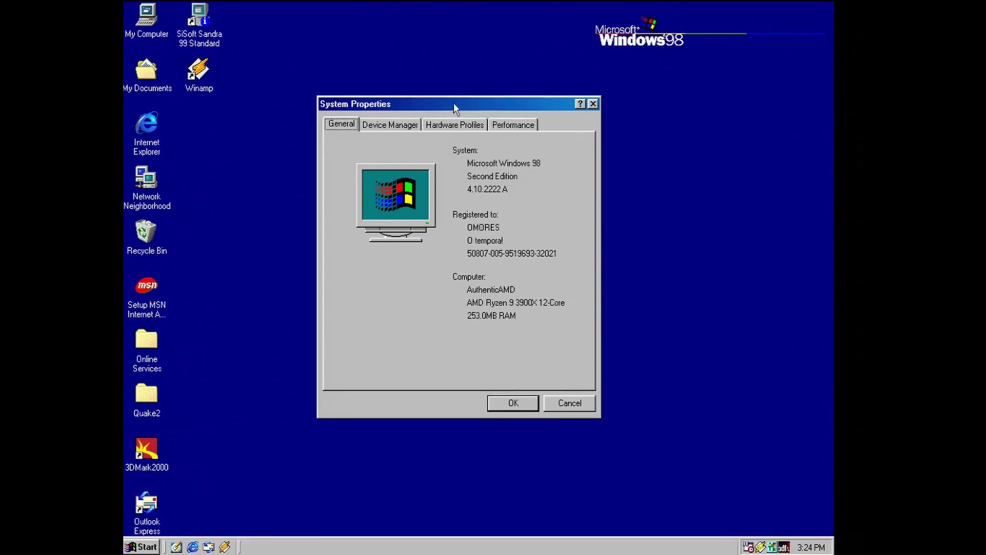
Open Device Manager and inspect the VIA Tech 3038 USB host controllers.
{"action": "left_click", "coordinate": [410, 126]}
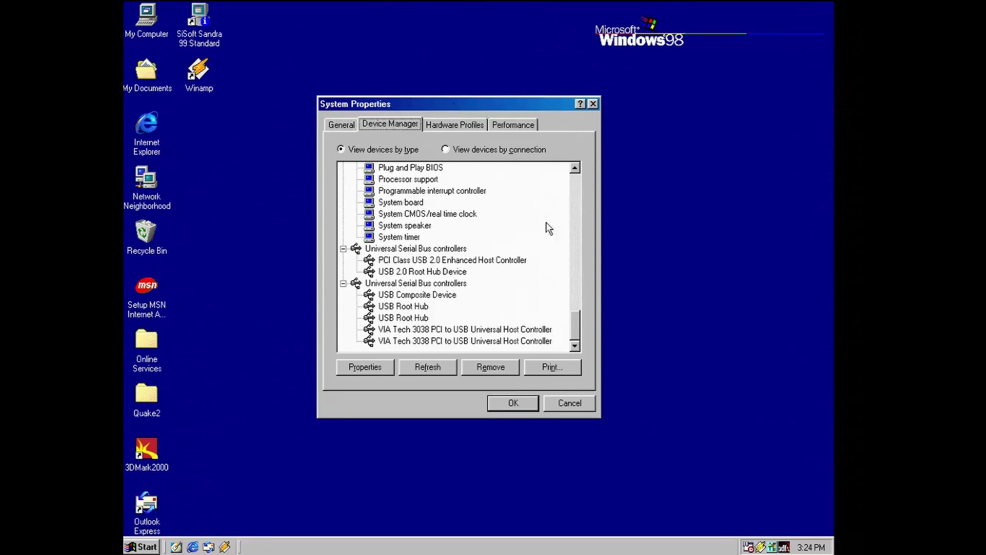
{"action": "left_click", "coordinate": [423, 330]}
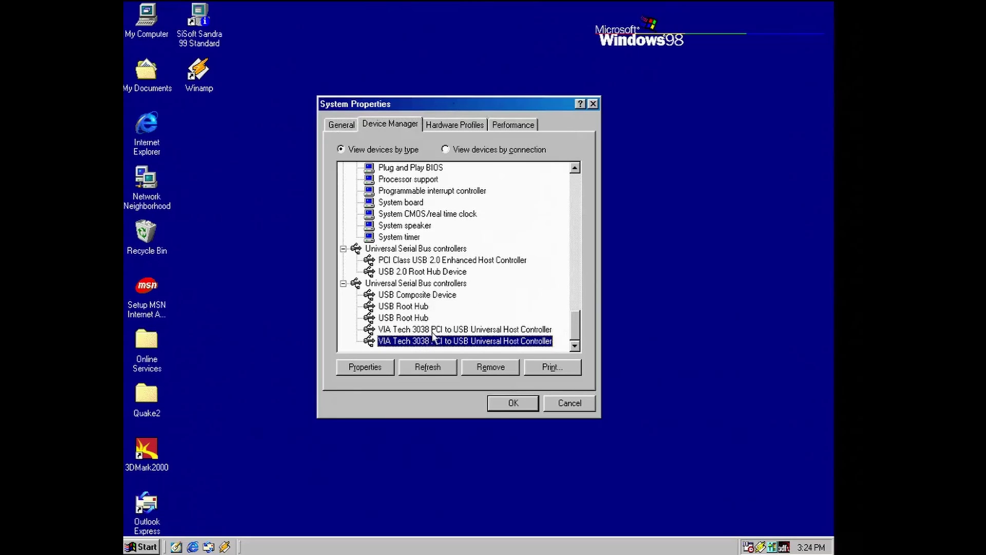
{"action": "left_click_drag", "start_coordinate": [575, 330], "coordinate": [571, 239]}
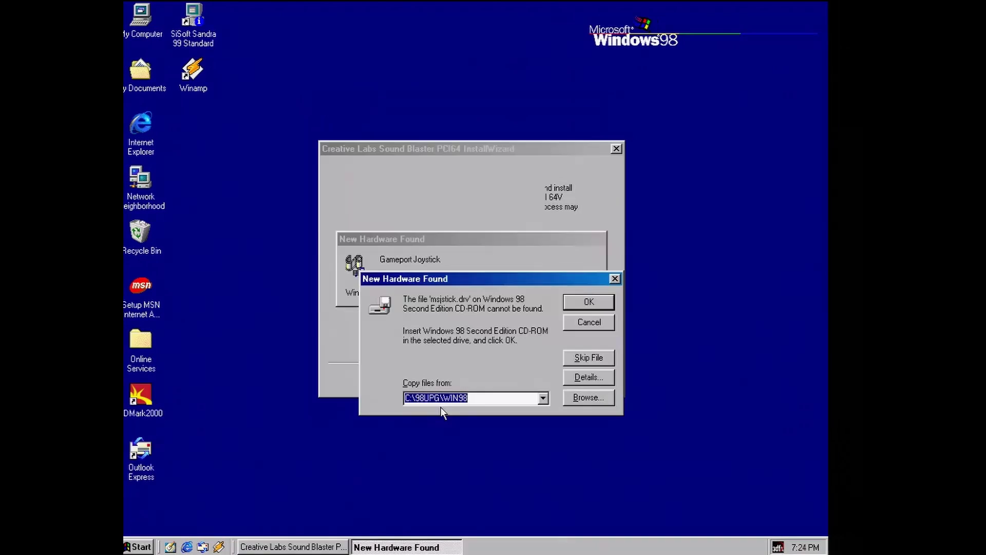
Finish the Sound Blaster AudioPCI 64V install from the edited source path, with legacy drivers in C:\SBAP64V\.
{"action": "key", "text": "BackSpace"}
{"action": "key", "text": "BackSpace"}
{"action": "key", "text": "BackSpace"}
{"action": "key", "text": "BackSpace"}
{"action": "key", "text": "BackSpace"}
{"action": "key", "text": "BackSpace"}
{"action": "key", "text": "Return"}
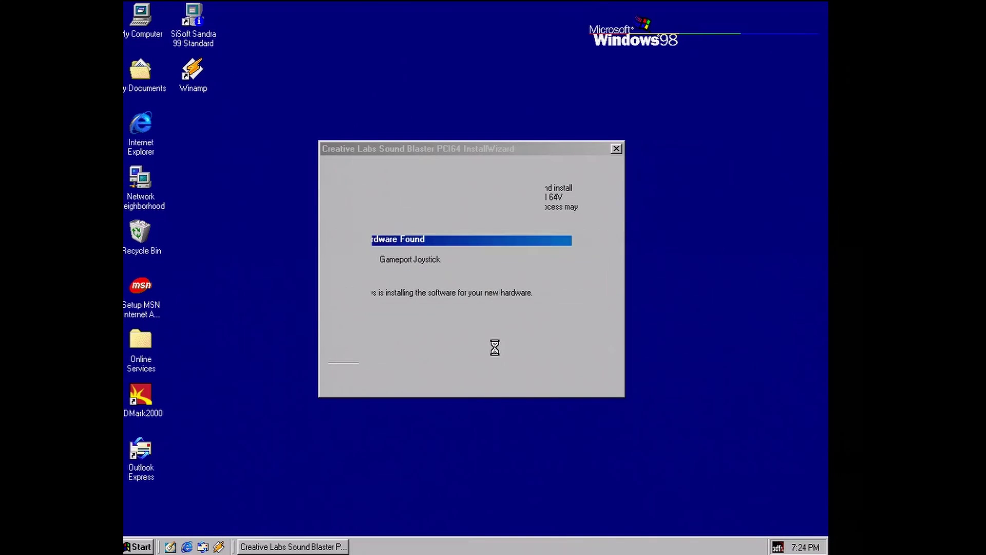
{"action": "left_click", "coordinate": [530, 383]}
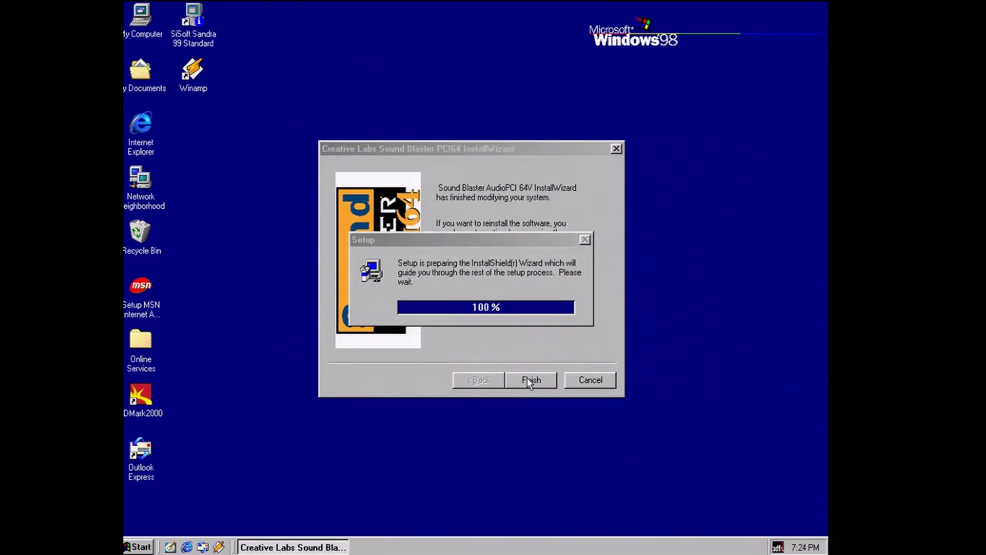
{"action": "left_click", "coordinate": [542, 392]}
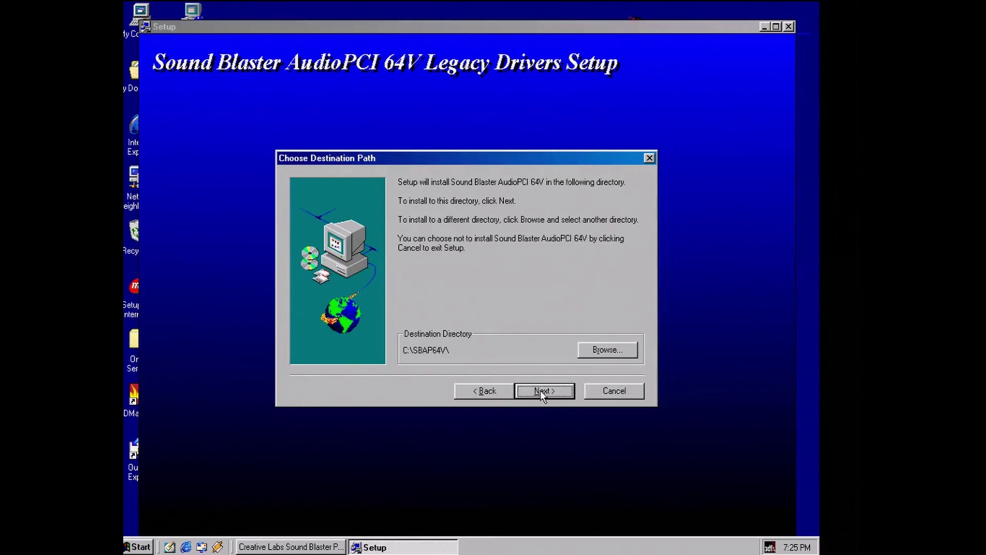
{"action": "left_click", "coordinate": [542, 391]}
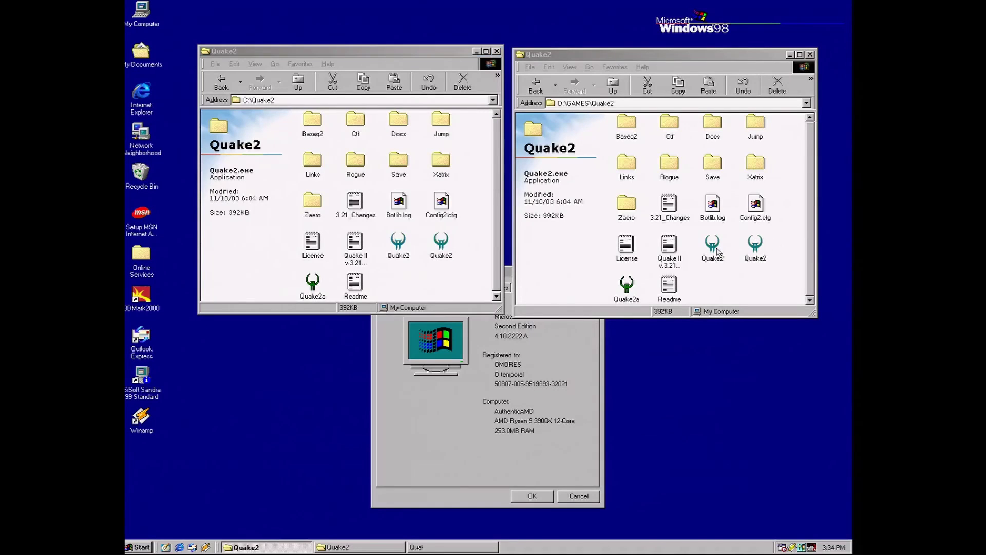
Launch Quake2.exe from D:\GAMES\Quake2 and play the first level.
{"action": "left_click", "coordinate": [713, 245]}
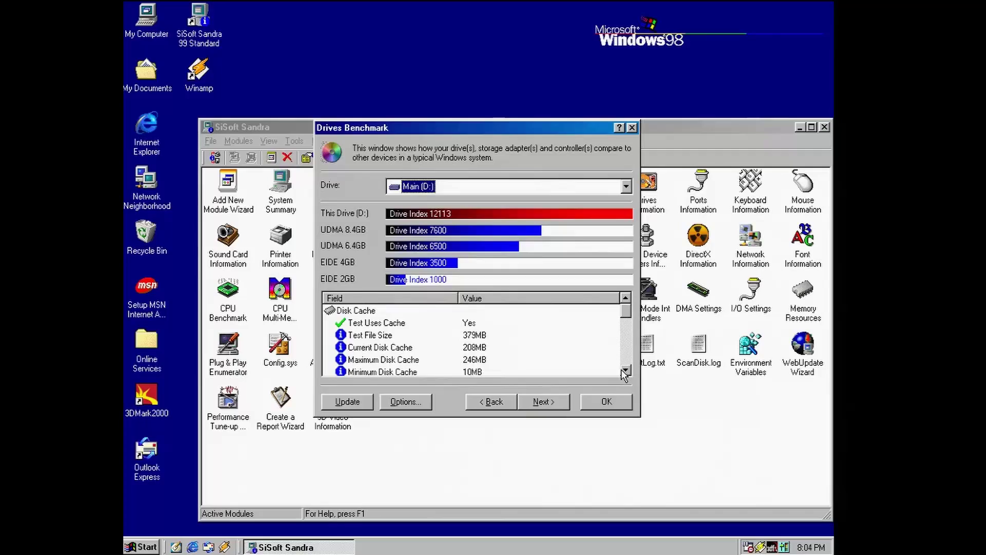
Scroll the Main (D:) Drives Benchmark list down to the Buffered Read 3134 and Buffered Write 3034 MB/s rows.
{"action": "left_click", "coordinate": [624, 371]}
{"action": "left_click", "coordinate": [625, 370]}
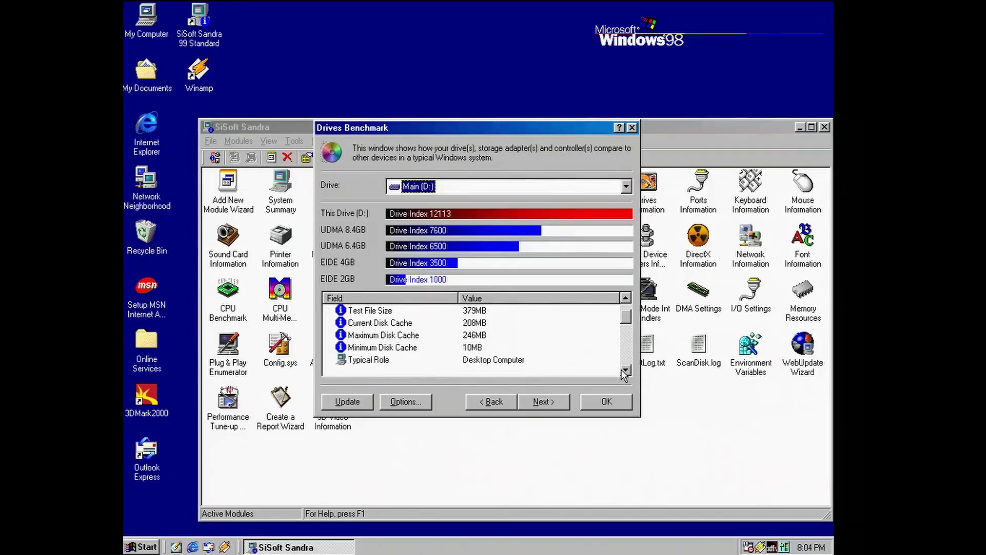
{"action": "left_click", "coordinate": [624, 370]}
{"action": "left_click", "coordinate": [625, 371]}
{"action": "left_click", "coordinate": [624, 370]}
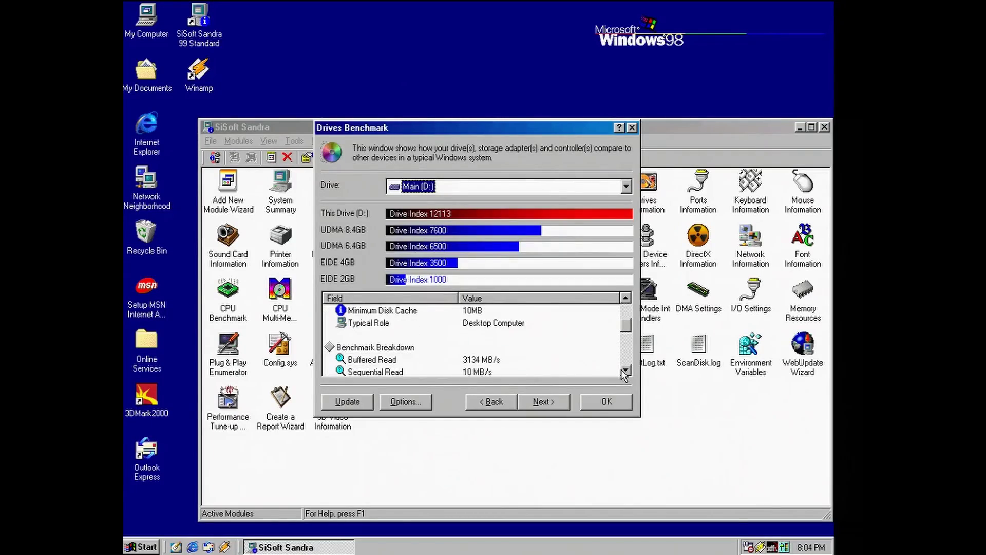
{"action": "left_click", "coordinate": [624, 370]}
{"action": "left_click", "coordinate": [625, 370]}
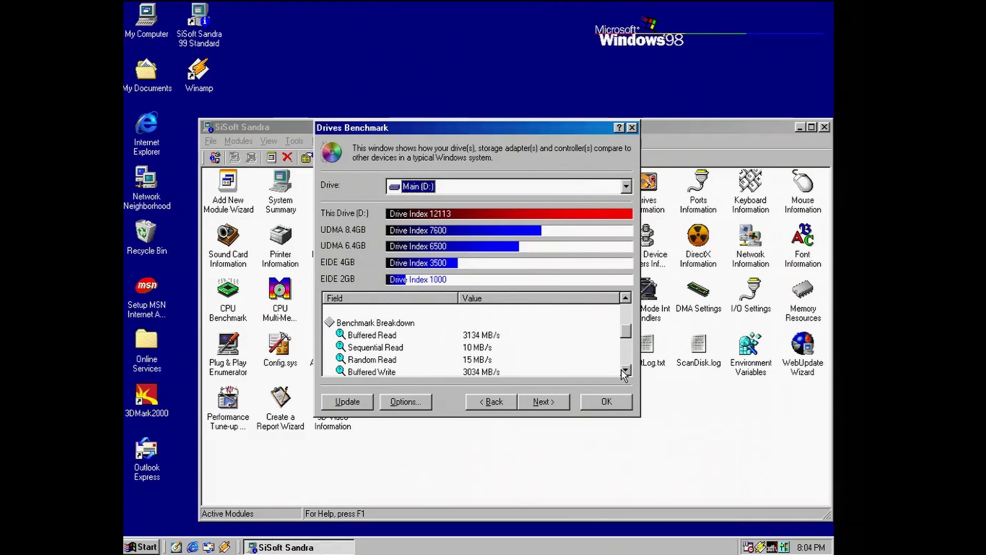
{"action": "left_click", "coordinate": [625, 371]}
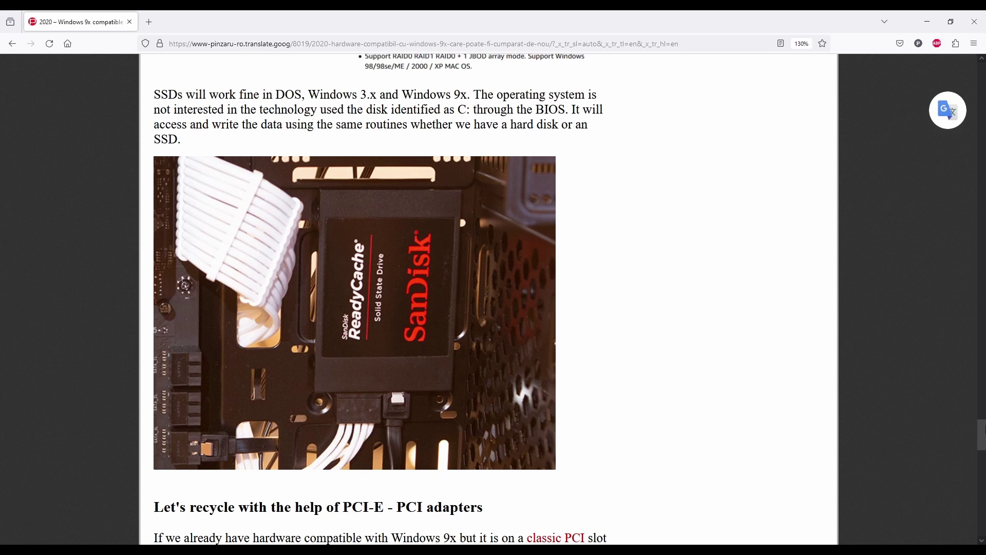
Highlight the archived AHCI driver description, then return to the article's PCI-E SATA and IDE adapter listings.
{"action": "scroll", "coordinate": [978, 420], "scroll_direction": "down", "scroll_amount": 1}
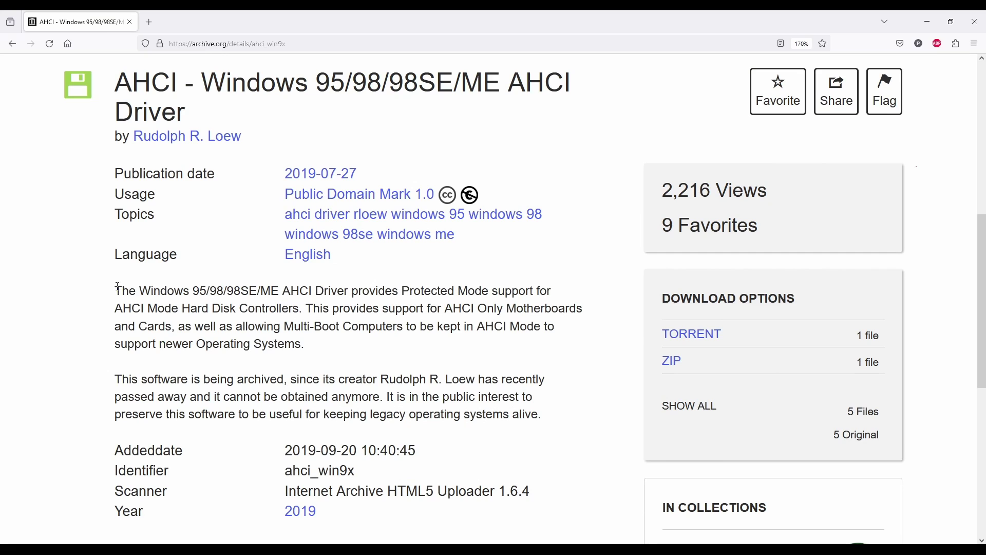
{"action": "left_click_drag", "start_coordinate": [116, 290], "coordinate": [322, 341]}
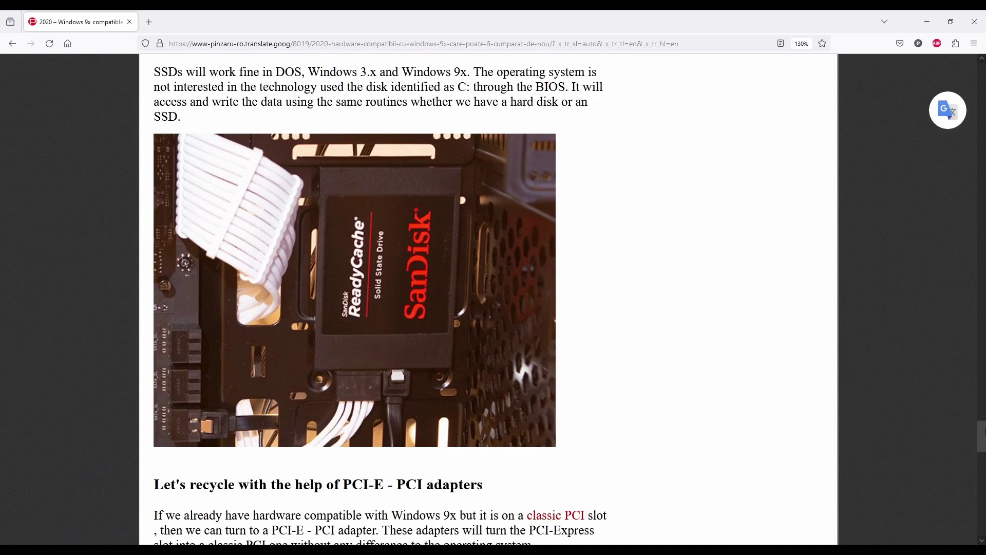
{"action": "scroll", "coordinate": [984, 424], "scroll_direction": "up", "scroll_amount": 2}
{"action": "left_click_drag", "start_coordinate": [984, 425], "coordinate": [981, 403]}
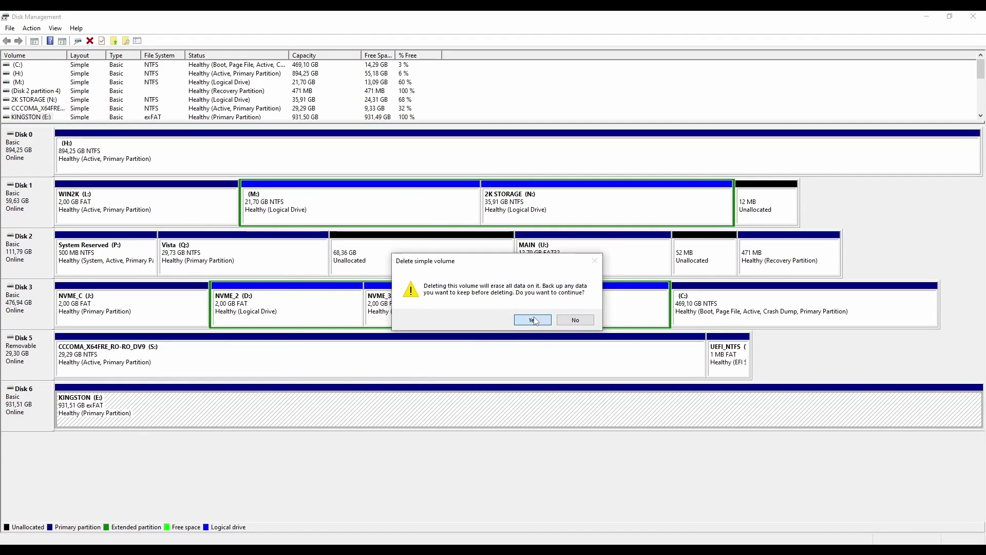
Delete the KINGSTON volume and start a new 32000 MB simple volume on Disk 6 as drive E.
{"action": "left_click", "coordinate": [533, 320]}
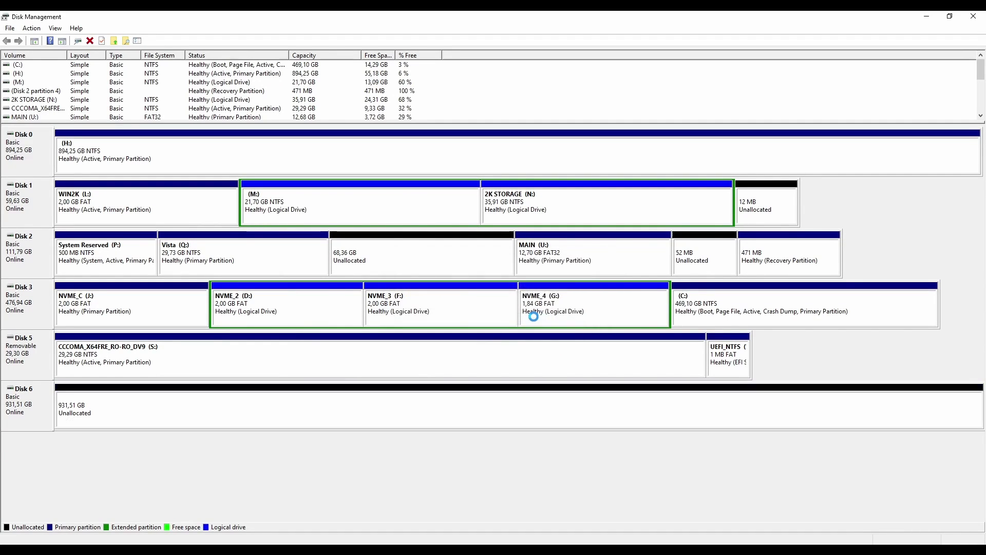
{"action": "right_click", "coordinate": [247, 405]}
{"action": "left_click", "coordinate": [278, 411]}
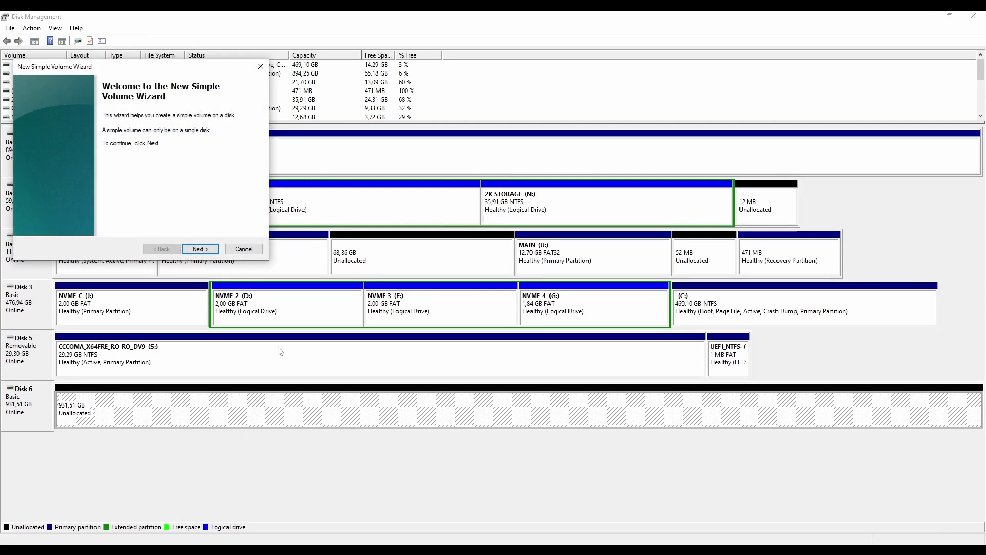
{"action": "left_click", "coordinate": [200, 249]}
{"action": "type", "text": "32000"}
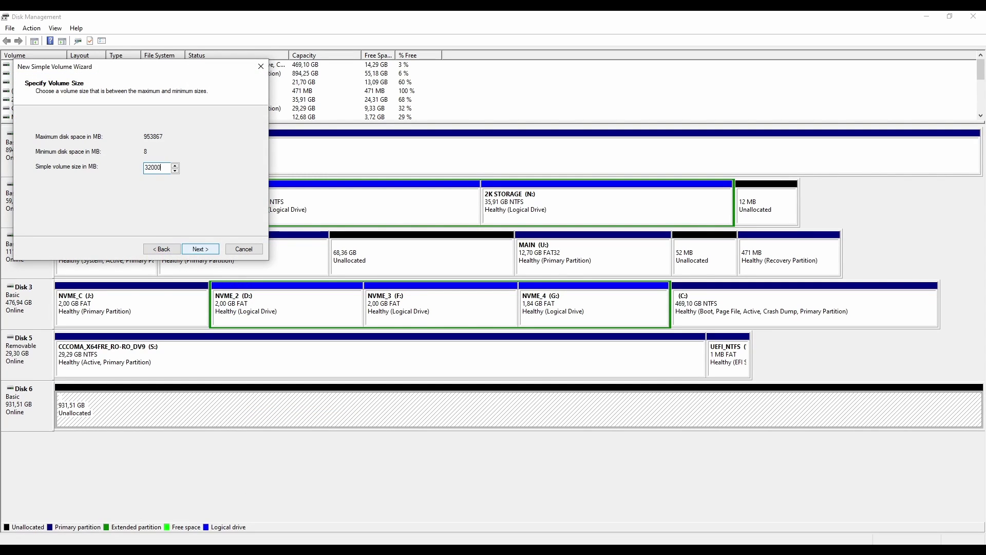
{"action": "left_click", "coordinate": [204, 249]}
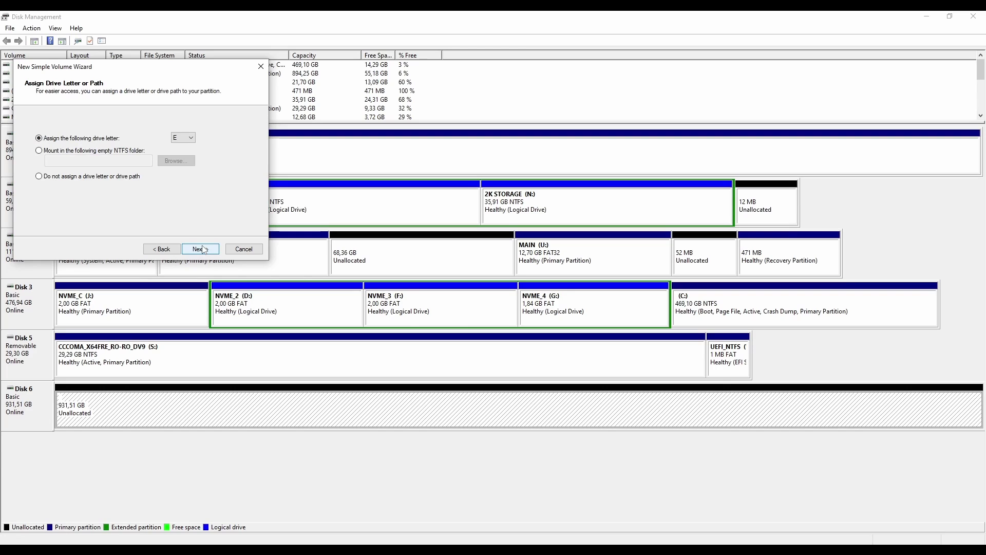
{"action": "left_click", "coordinate": [204, 249]}
Format the new volume as FAT32 labelled WINDOWS98SE and create the partition.
{"action": "left_click", "coordinate": [161, 160]}
{"action": "left_click", "coordinate": [155, 177]}
{"action": "key", "text": "Tab"}
{"action": "key", "text": "Tab"}
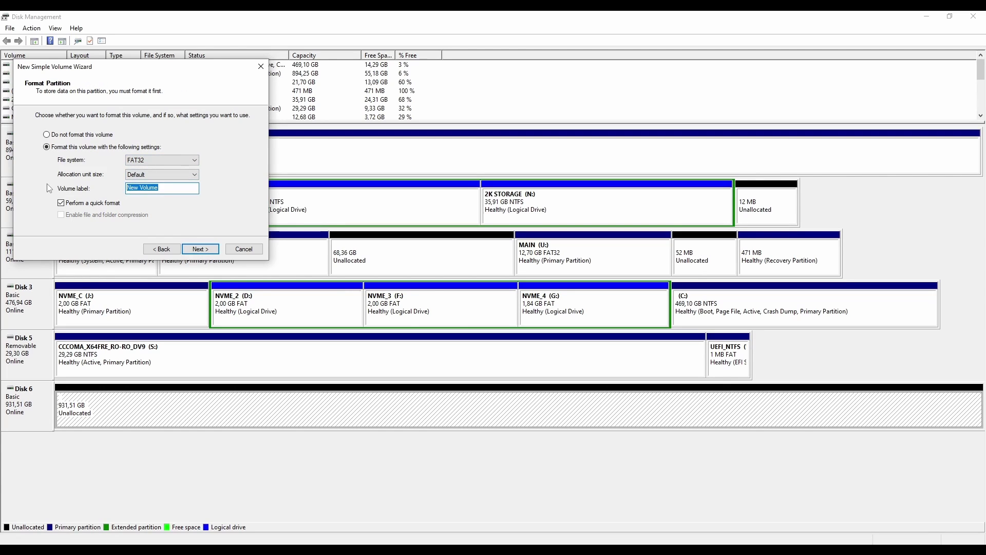
{"action": "type", "text": "Windows98SE"}
{"action": "left_click", "coordinate": [201, 250]}
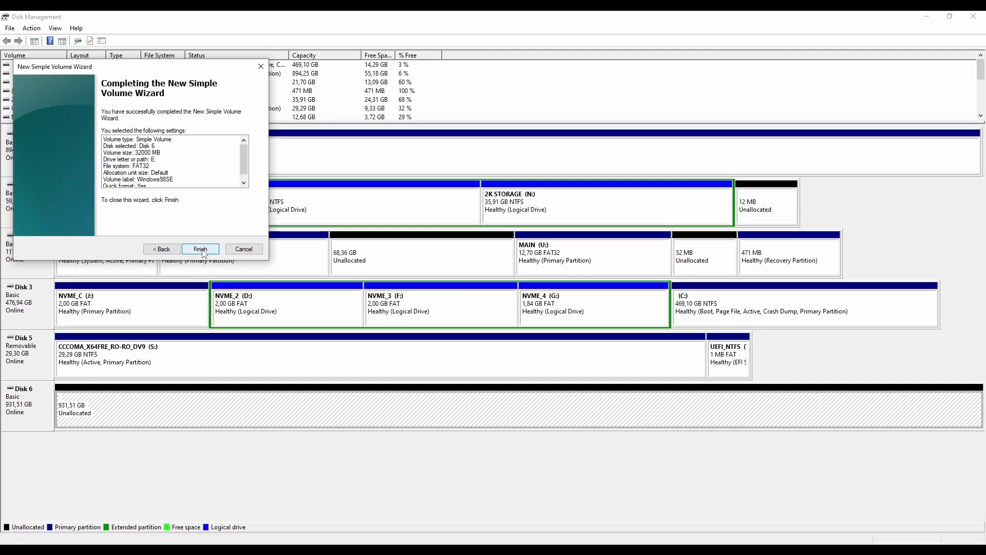
{"action": "left_click", "coordinate": [201, 250]}
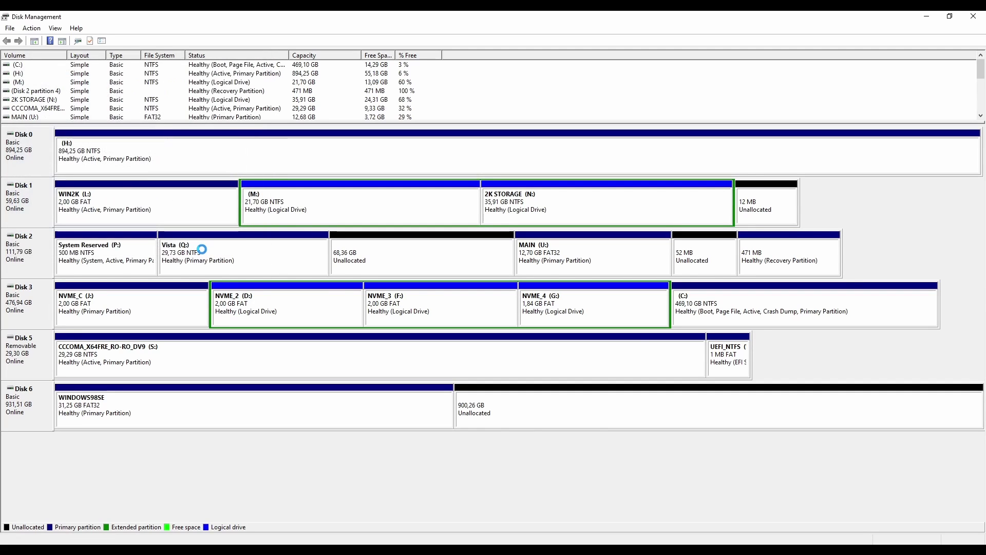
Mark WINDOWS98SE as the active partition and start copying the win98 folder onto it.
{"action": "right_click", "coordinate": [208, 407]}
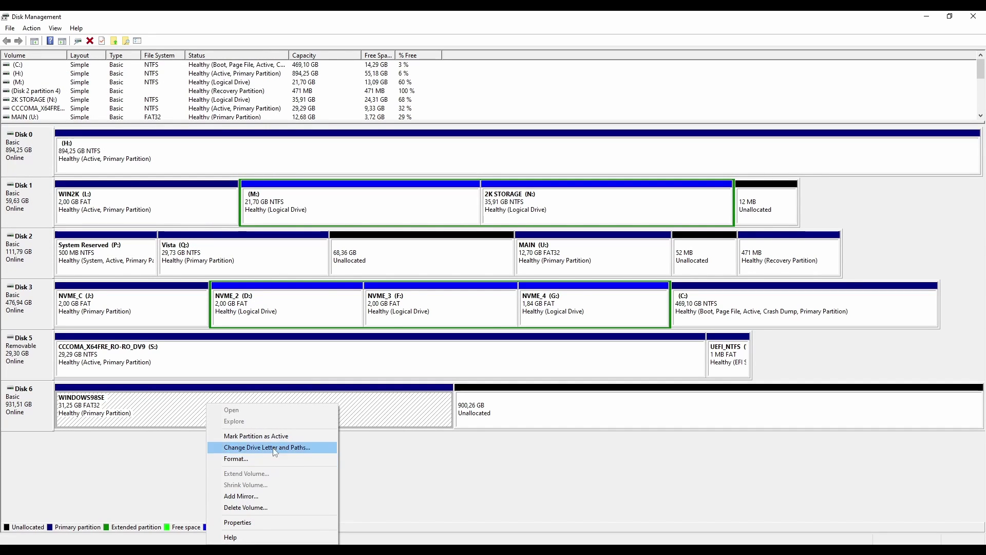
{"action": "left_click", "coordinate": [252, 436]}
{"action": "right_click", "coordinate": [214, 413]}
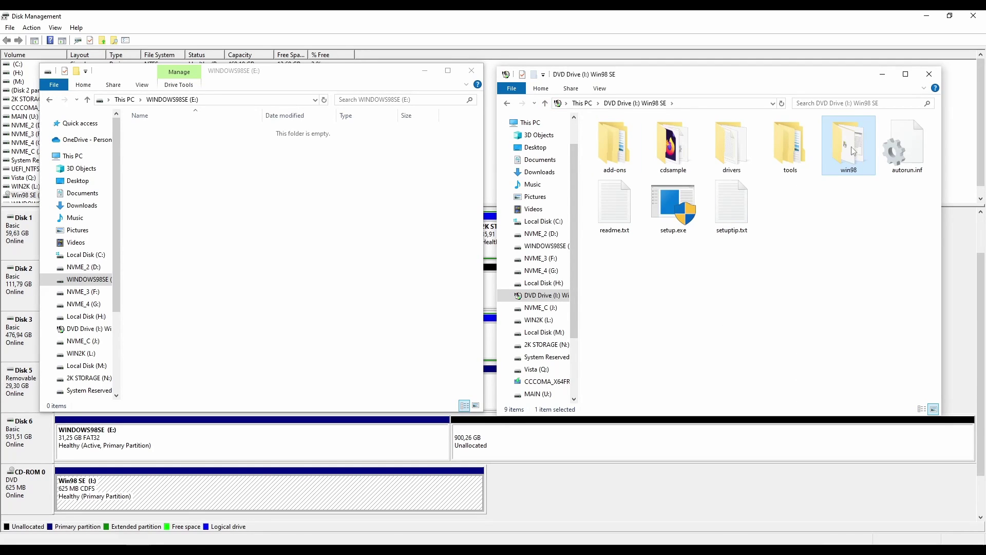
{"action": "left_click_drag", "start_coordinate": [853, 150], "coordinate": [277, 208]}
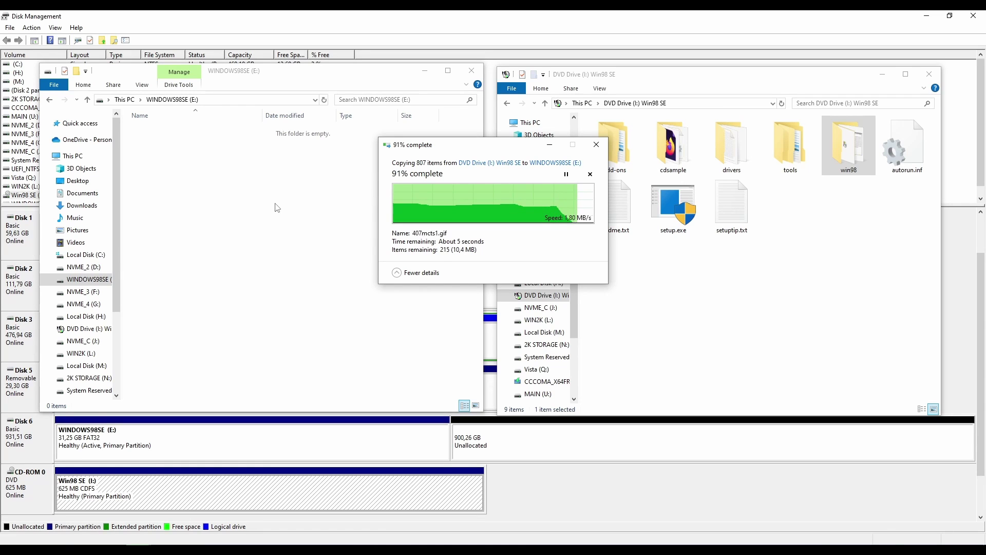
Copy cregfix.com from cregfix.zip\NASM onto WINDOWS98SE (E:) and adjust the folder layout.
{"action": "key", "text": "alt+Tab"}
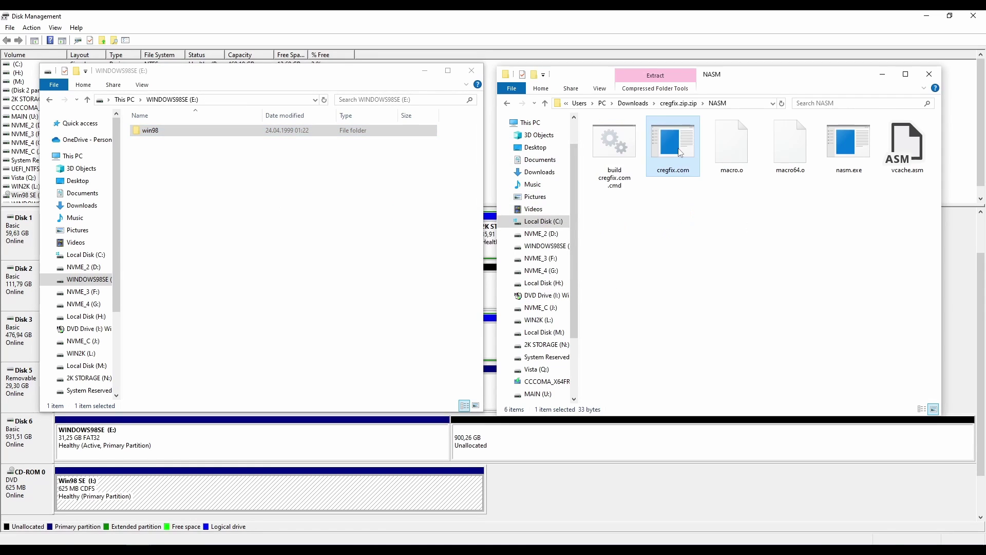
{"action": "left_click_drag", "start_coordinate": [673, 146], "coordinate": [283, 265]}
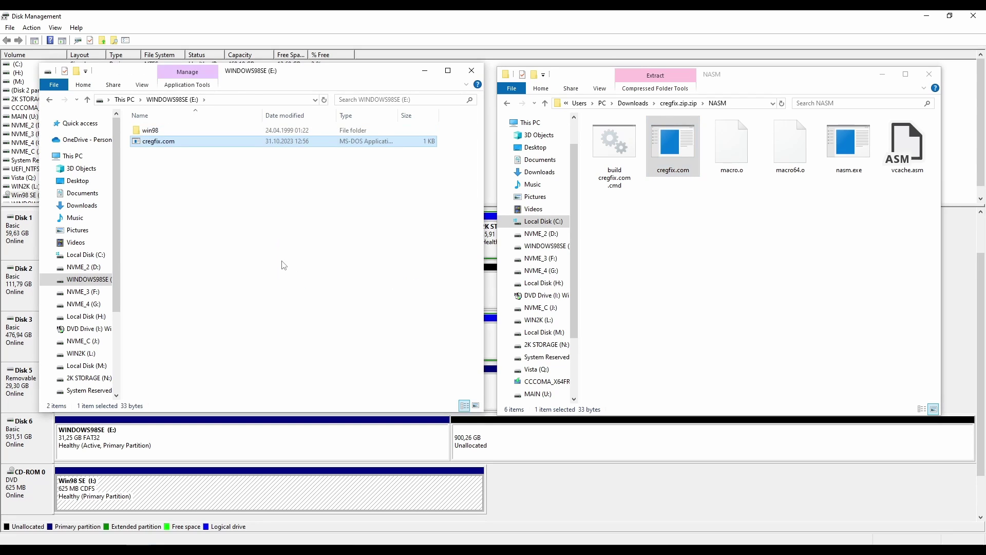
{"action": "left_click", "coordinate": [143, 86]}
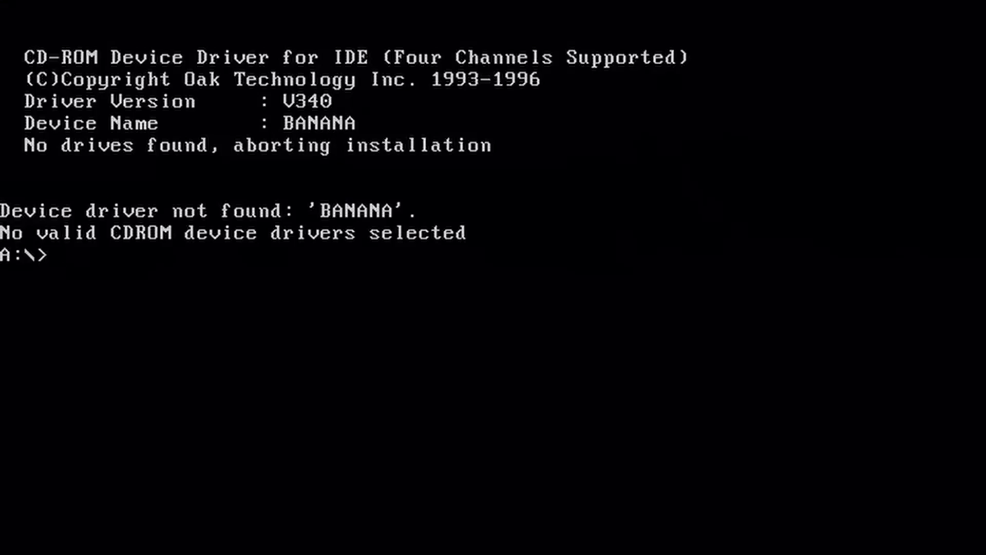
Run fdisk with large disk support, view the fixed disks, then exit to the prompt.
{"action": "type", "text": "fdisk"}
{"action": "key", "text": "Return"}
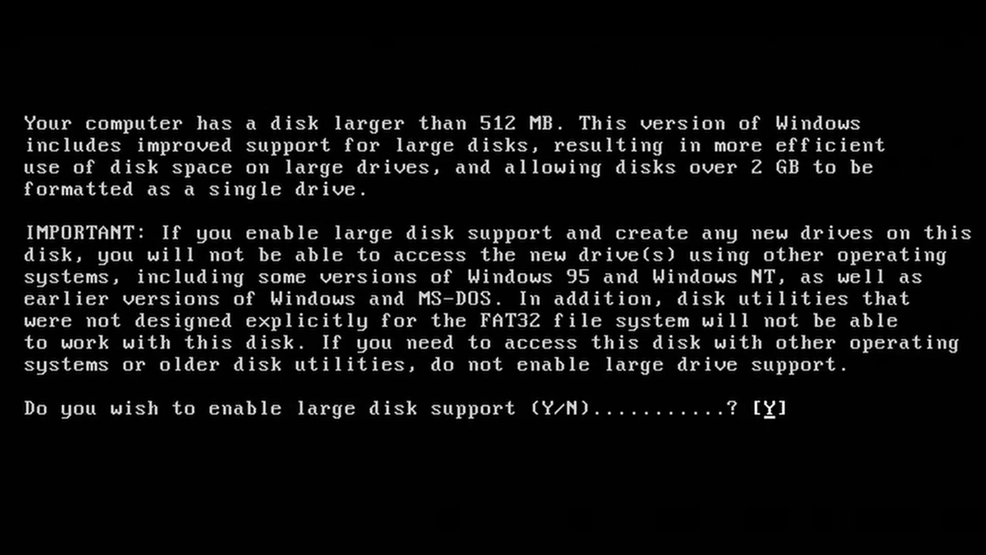
{"action": "key", "text": "Return"}
{"action": "type", "text": "5"}
{"action": "key", "text": "Return"}
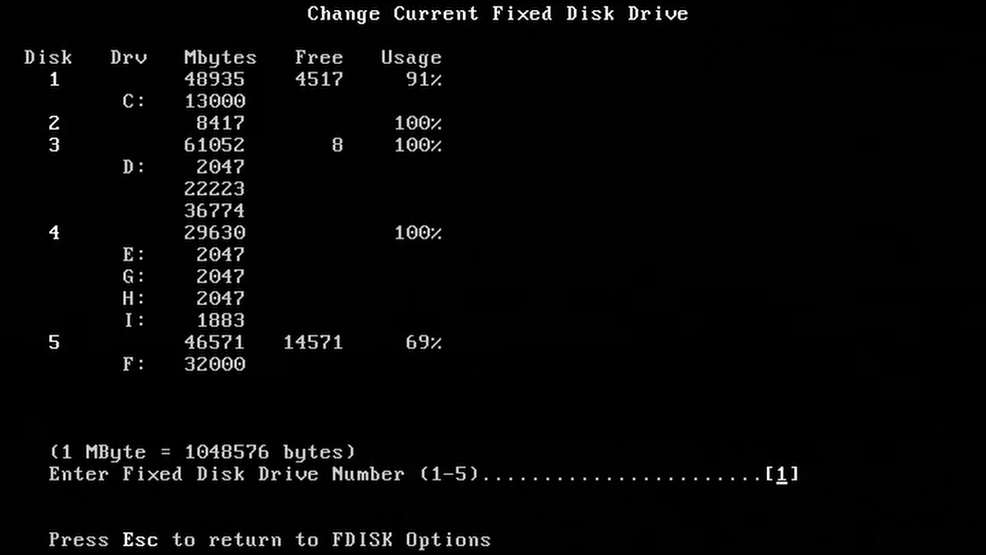
{"action": "key", "text": "Escape"}
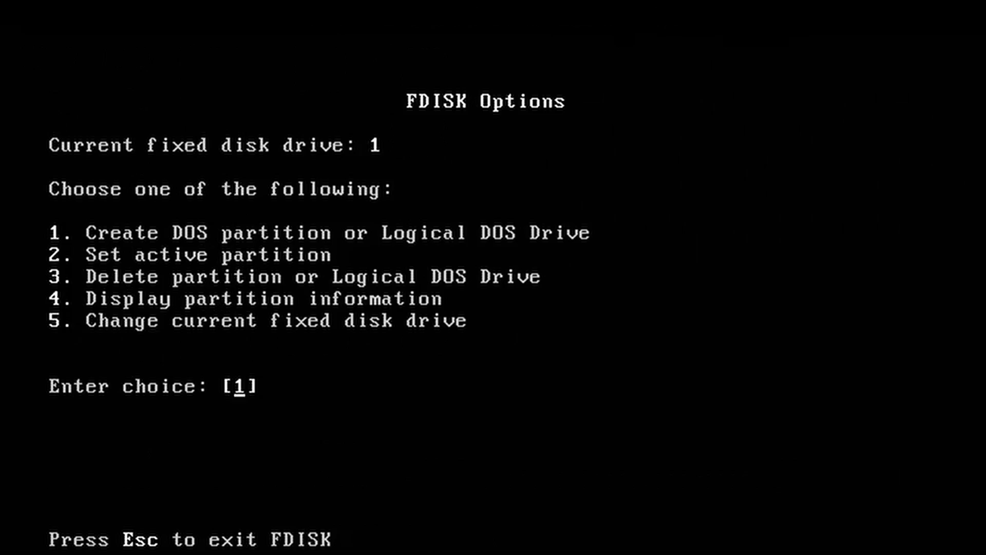
{"action": "key", "text": "Escape"}
Transfer system files with sys F:, switch to F: and list its contents.
{"action": "type", "text": "sys F:"}
{"action": "key", "text": "Return"}
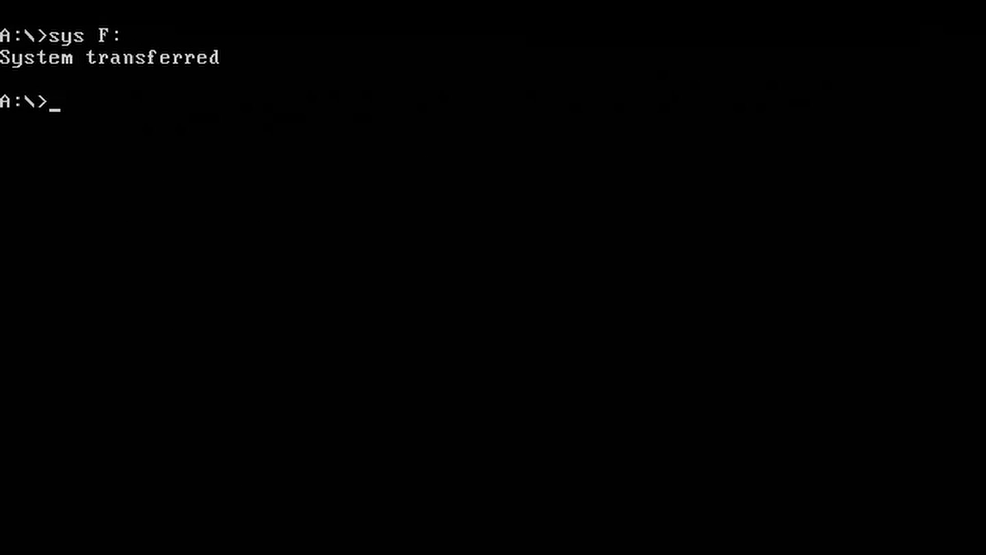
{"action": "type", "text": "f:"}
{"action": "key", "text": "Return"}
{"action": "type", "text": "dir"}
{"action": "key", "text": "Return"}
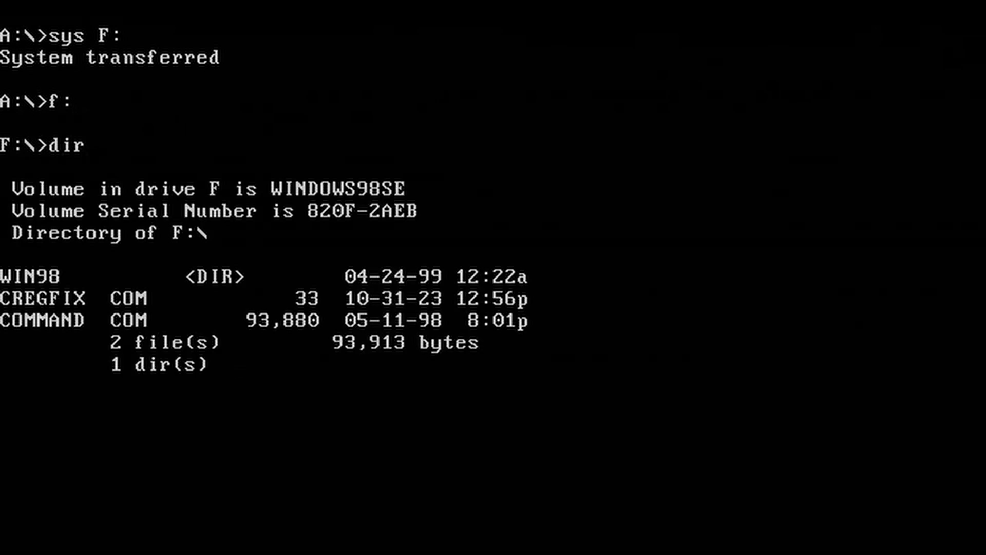